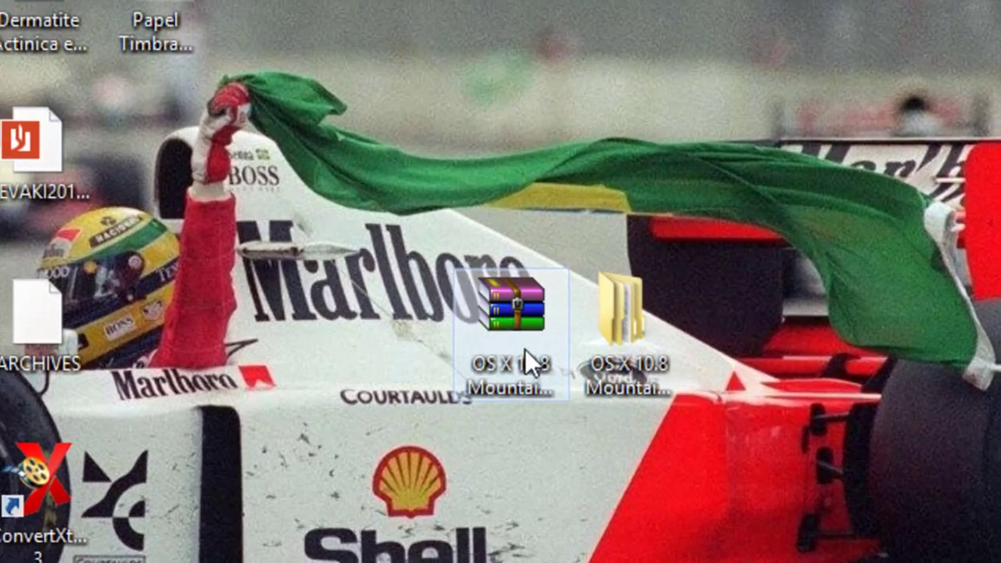
{"action": "left_click", "coordinate": [637, 367]}
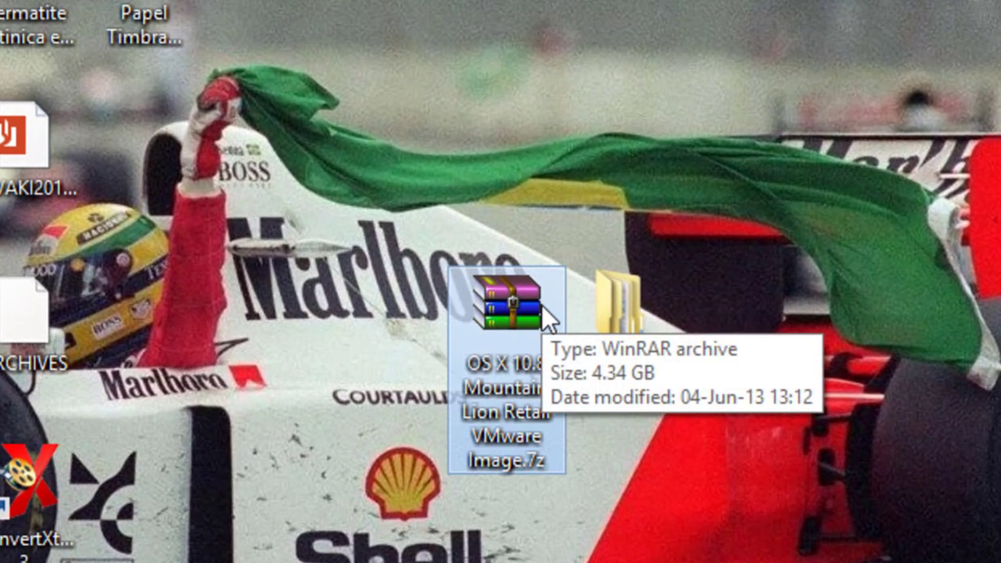
{"action": "left_click_drag", "start_coordinate": [406, 175], "coordinate": [640, 429]}
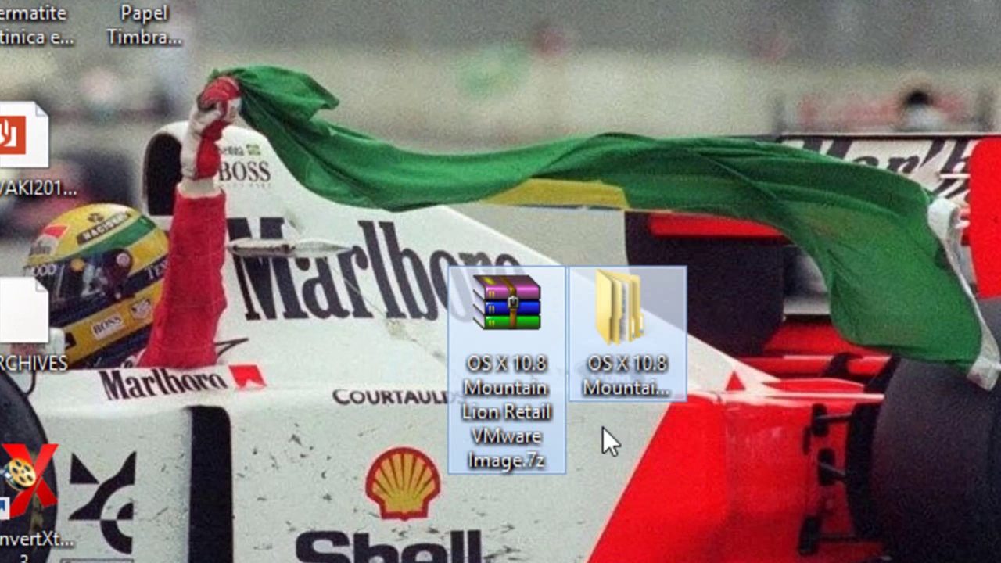
{"action": "left_click", "coordinate": [473, 134]}
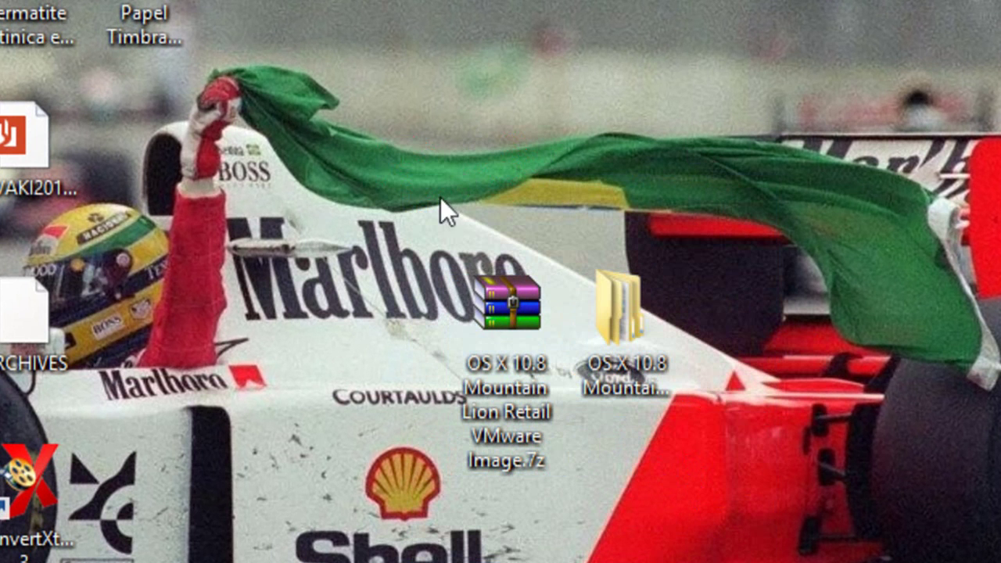
{"action": "left_click_drag", "start_coordinate": [410, 220], "coordinate": [710, 457]}
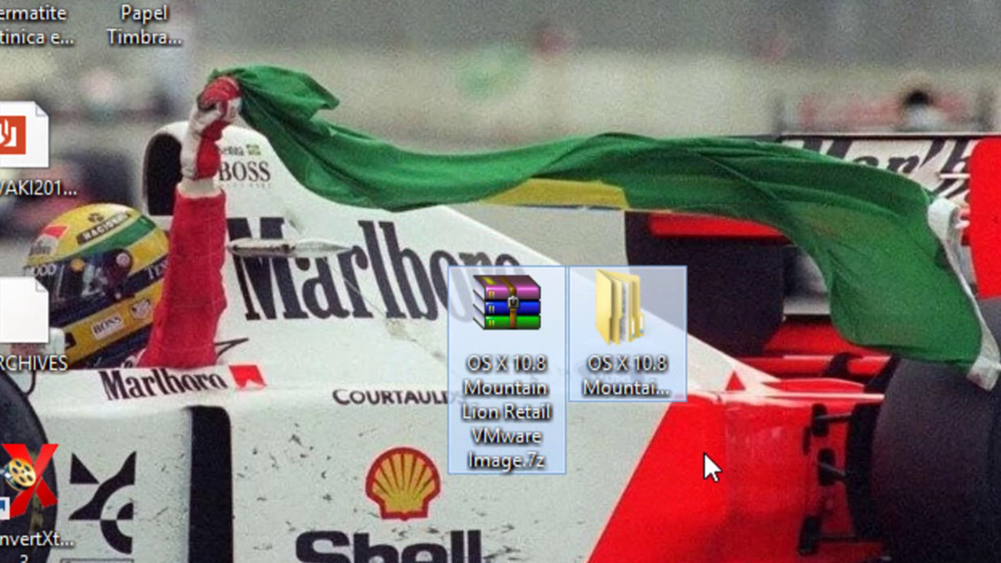
{"action": "left_click_drag", "start_coordinate": [719, 495], "coordinate": [455, 298]}
{"action": "left_click", "coordinate": [540, 398]}
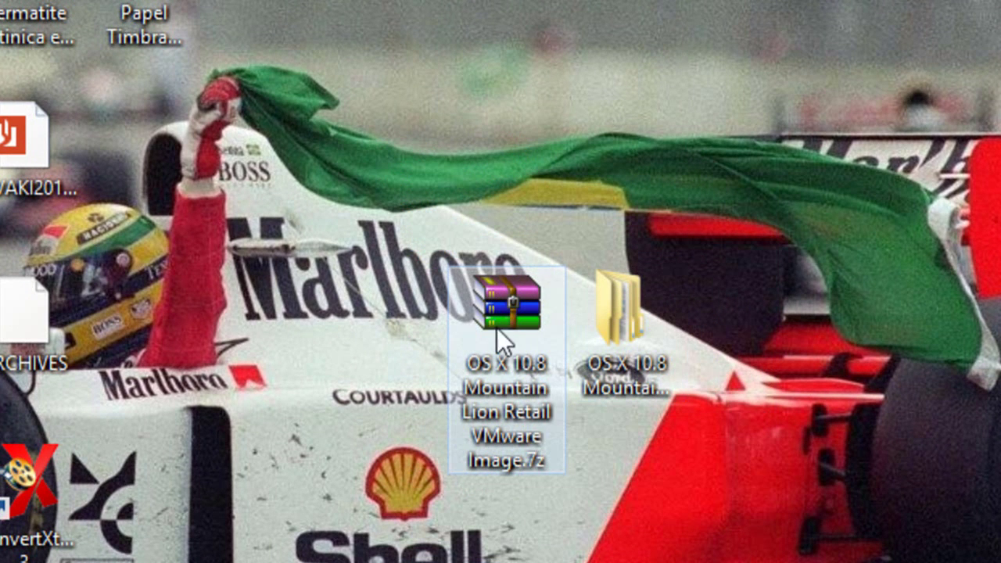
{"action": "mouse_move", "coordinate": [493, 305]}
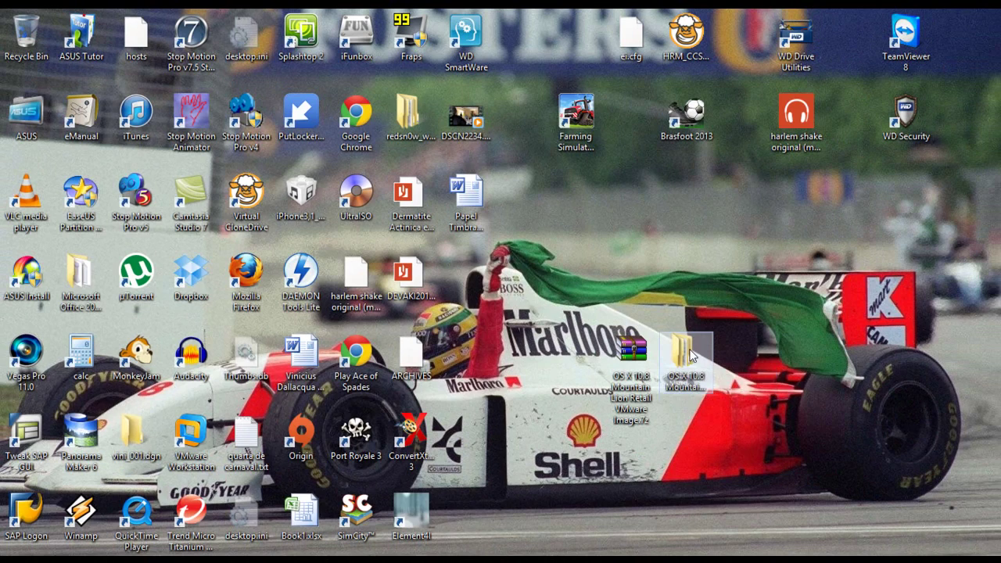
Open the extracted OS X 10.8 folder and go to VMware Unlocker - Mac OS X Guest, VMware 8.x Series, VMware Workstation Unlocker - Windows.
{"action": "double_click", "coordinate": [692, 356]}
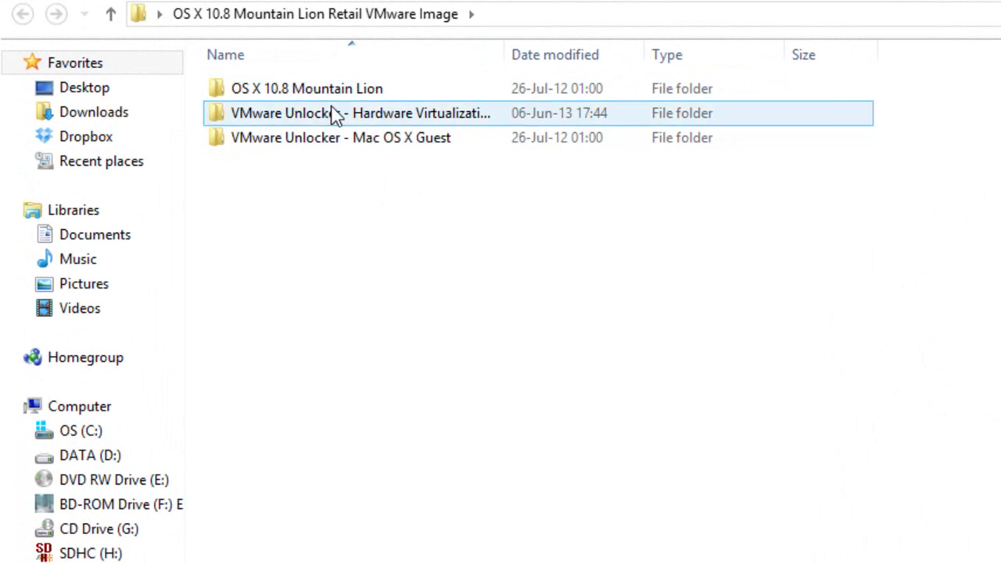
{"action": "left_click", "coordinate": [309, 147]}
{"action": "left_click", "coordinate": [312, 155]}
{"action": "left_click", "coordinate": [312, 148]}
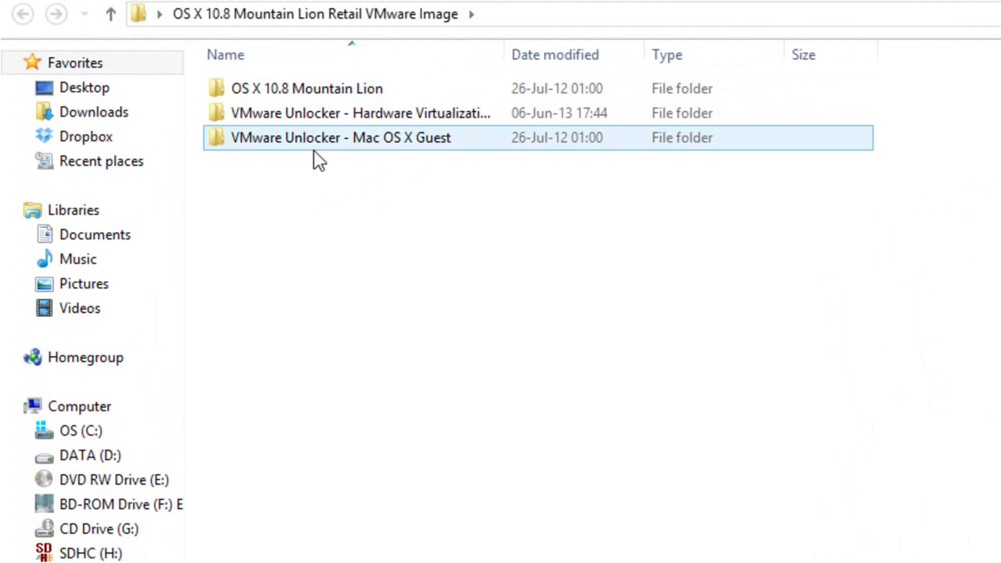
{"action": "double_click", "coordinate": [384, 145]}
{"action": "left_click", "coordinate": [283, 117]}
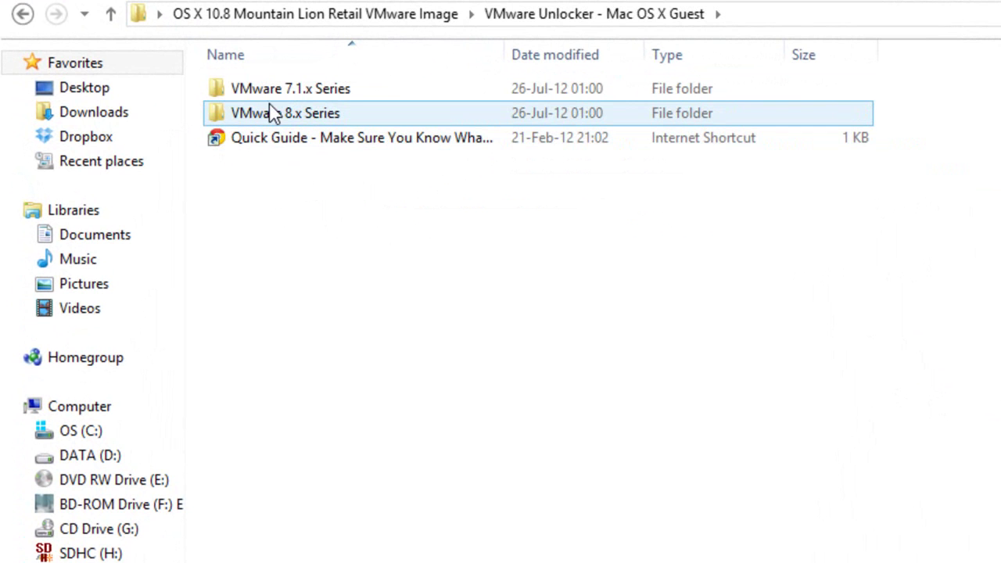
{"action": "left_click", "coordinate": [301, 94]}
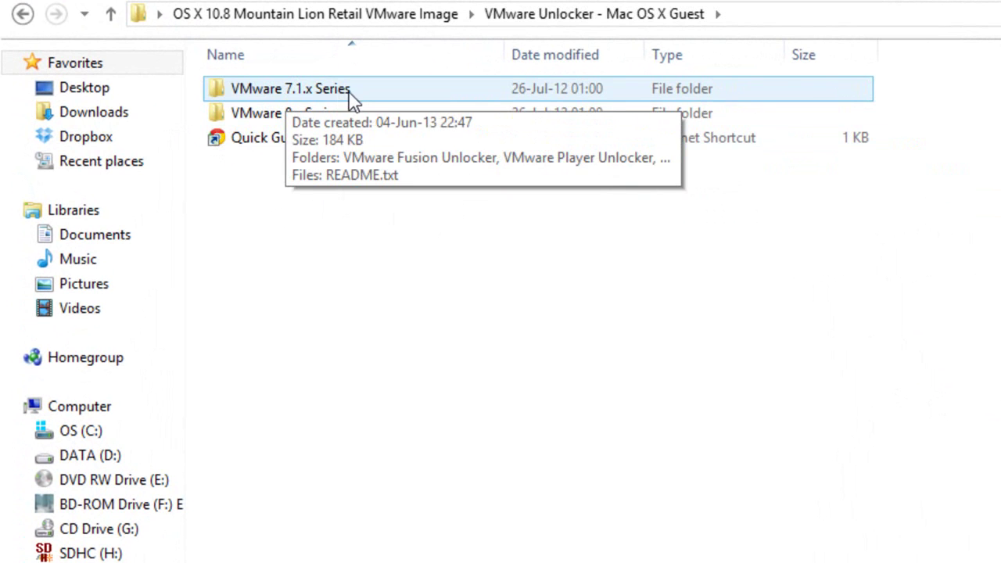
{"action": "double_click", "coordinate": [337, 118]}
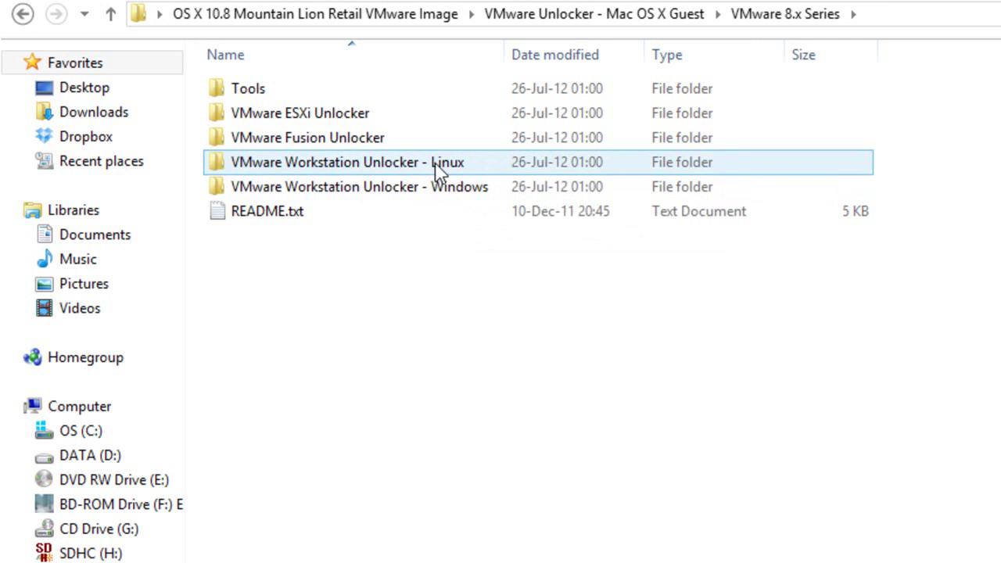
{"action": "double_click", "coordinate": [459, 197]}
Run install.cmd and Unlocker.exe as administrator from the Windows unlocker folder.
{"action": "right_click", "coordinate": [264, 83]}
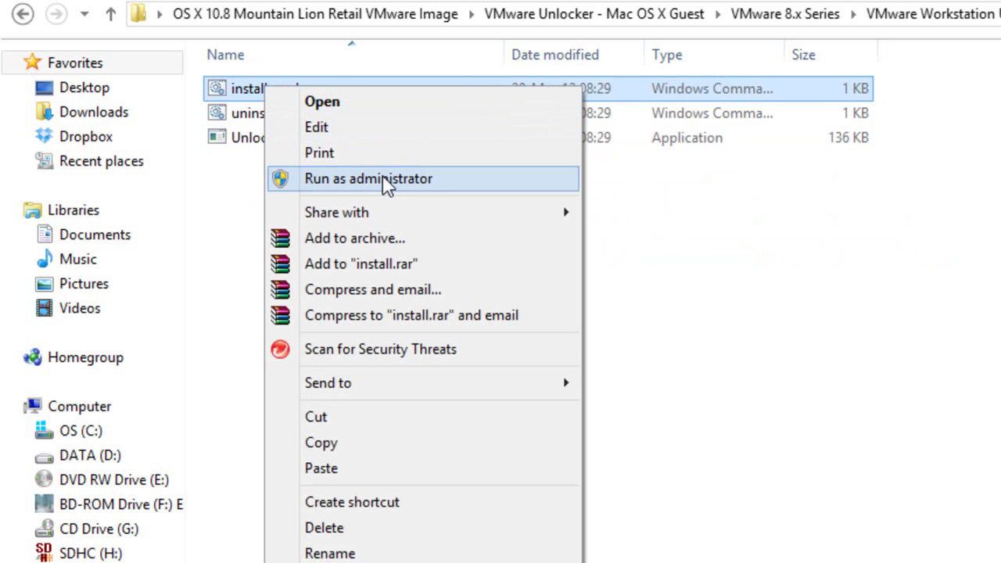
{"action": "left_click", "coordinate": [386, 180]}
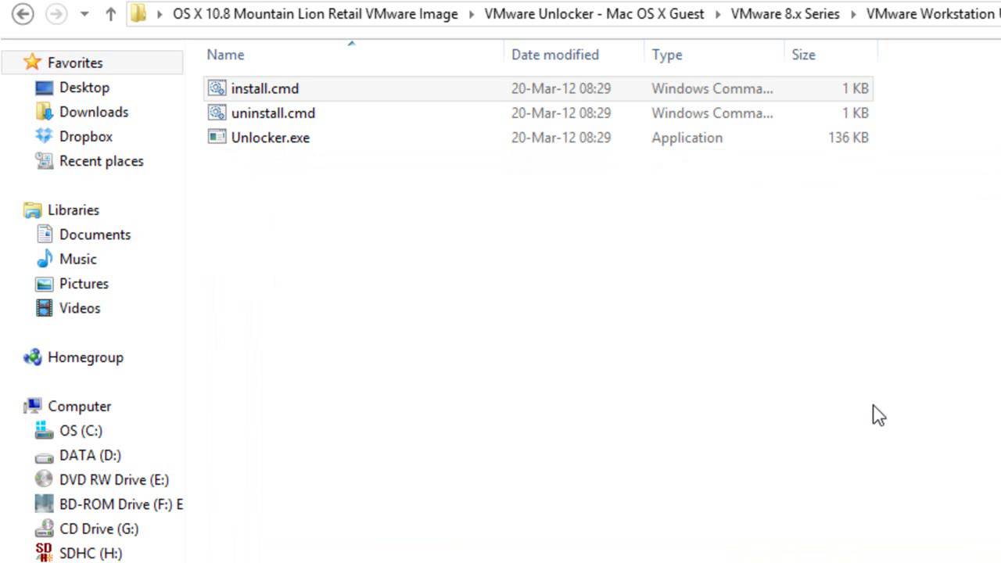
{"action": "left_click", "coordinate": [244, 148]}
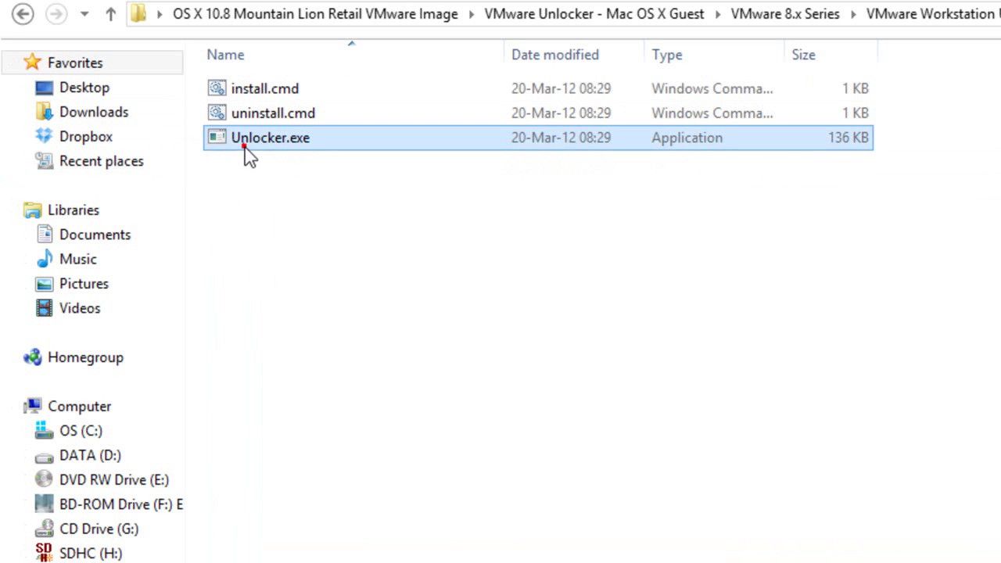
{"action": "right_click", "coordinate": [245, 143]}
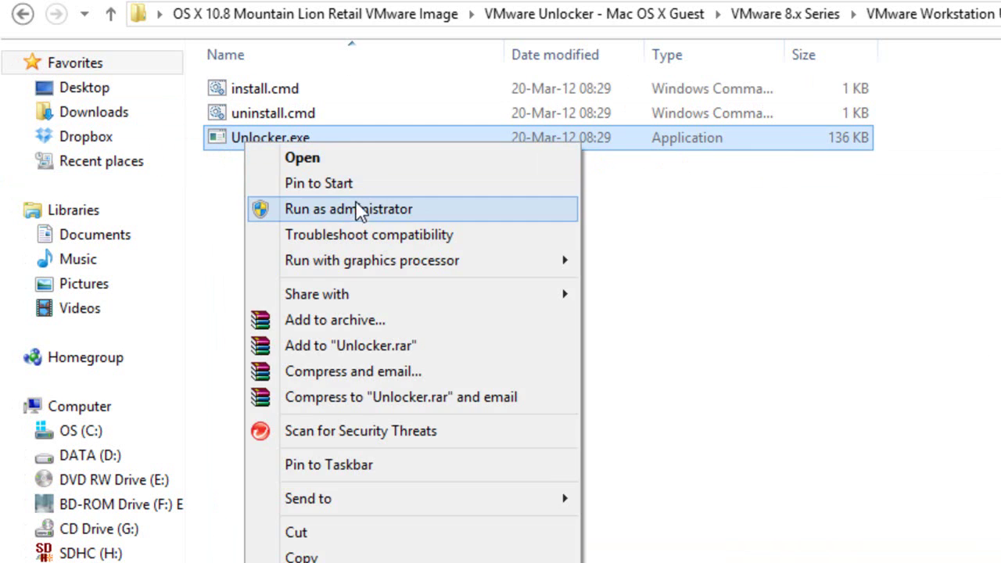
{"action": "left_click", "coordinate": [364, 209]}
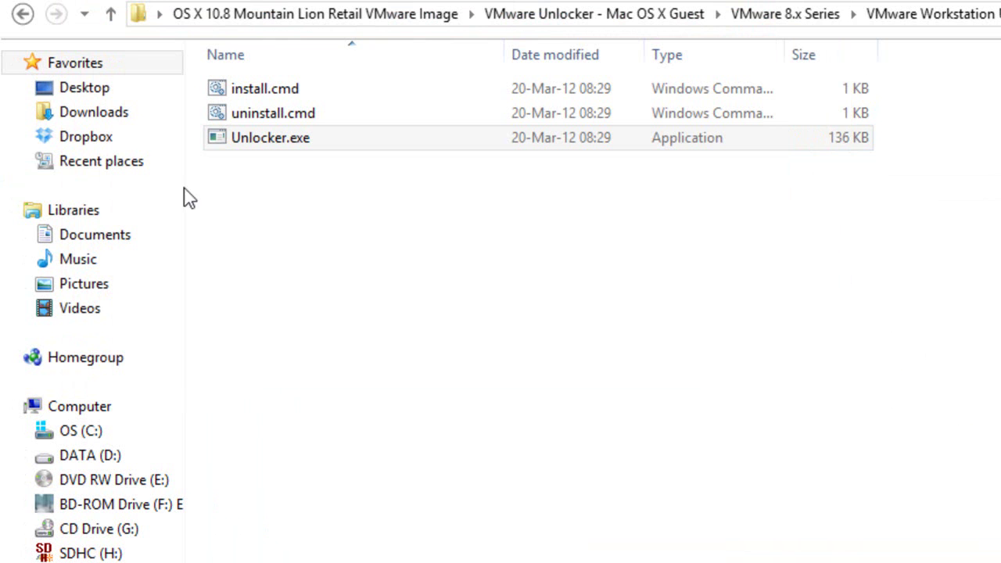
Return to the Mountain Lion image folder, open VMware Unlocker - Hardware Virtualization Bypasser and locate vmware-vmx-patch.exe.
{"action": "left_click", "coordinate": [23, 14]}
{"action": "left_click", "coordinate": [23, 14]}
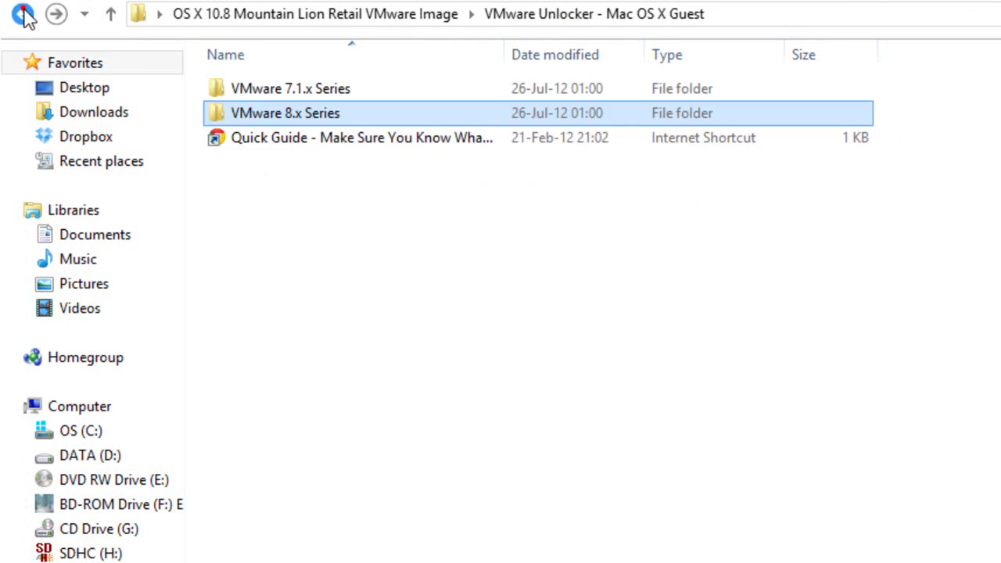
{"action": "left_click", "coordinate": [24, 14]}
{"action": "left_click", "coordinate": [310, 121], "text": "ctrl"}
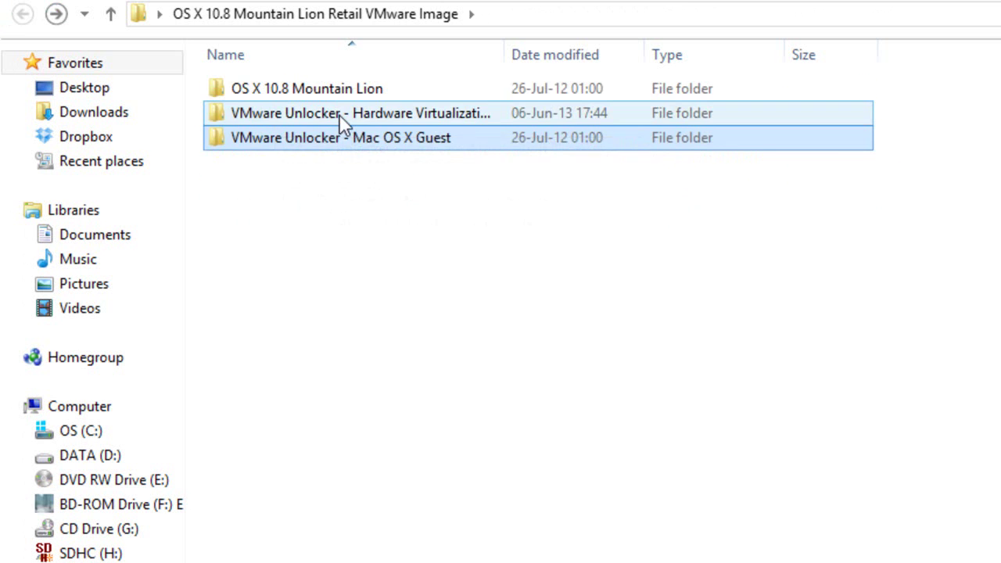
{"action": "double_click", "coordinate": [345, 125]}
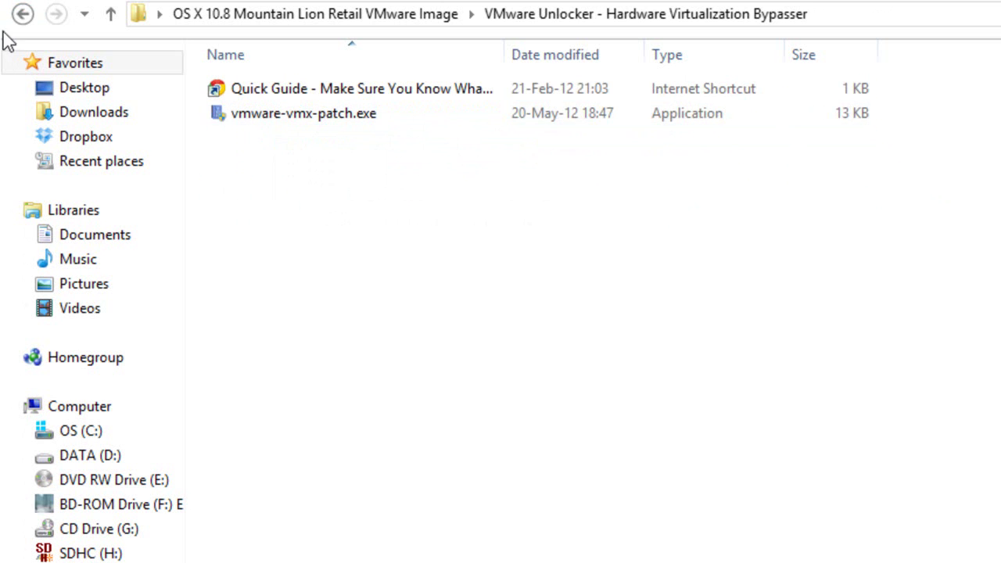
{"action": "key", "text": "BackSpace"}
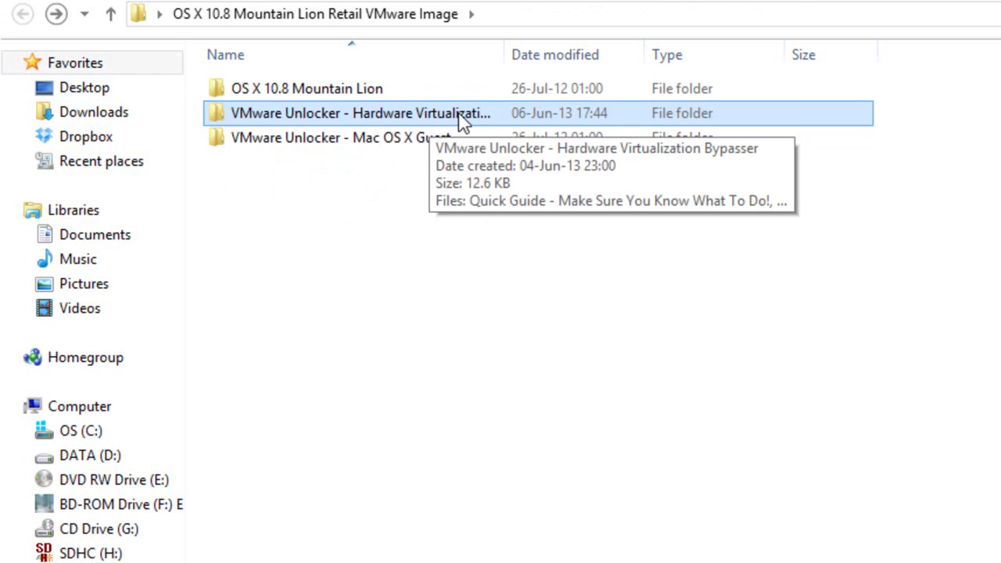
{"action": "double_click", "coordinate": [462, 117]}
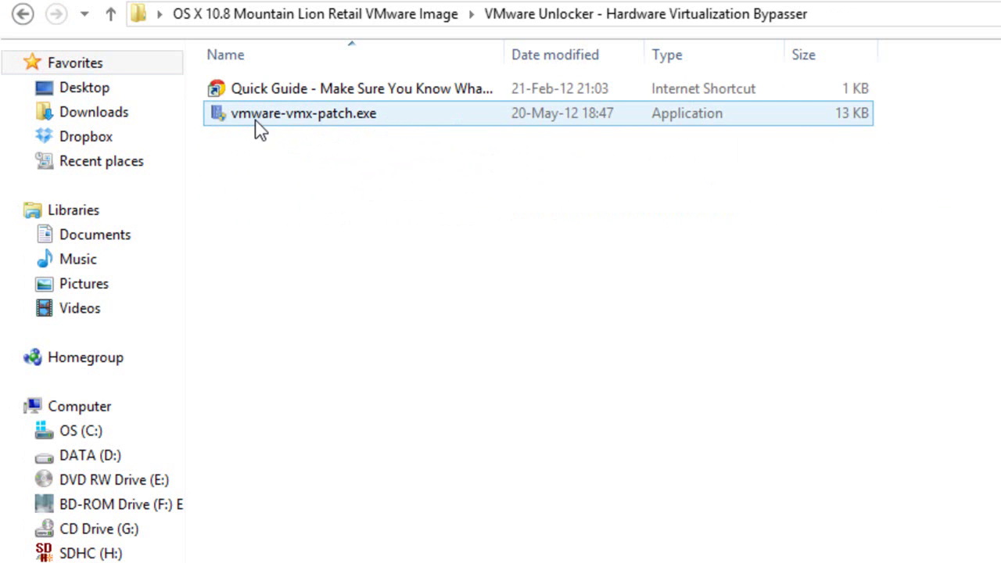
{"action": "right_click", "coordinate": [353, 117]}
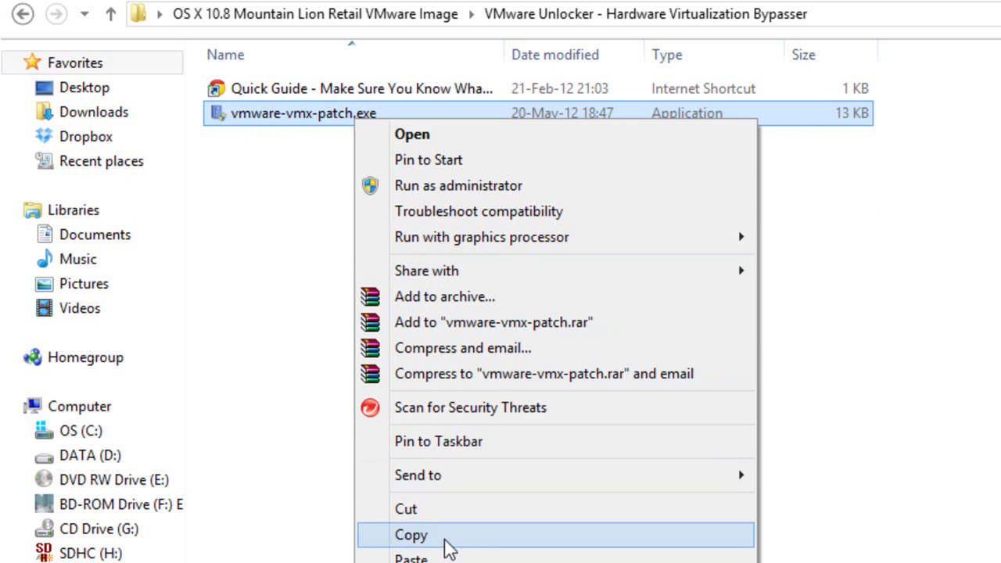
{"action": "left_click", "coordinate": [258, 276]}
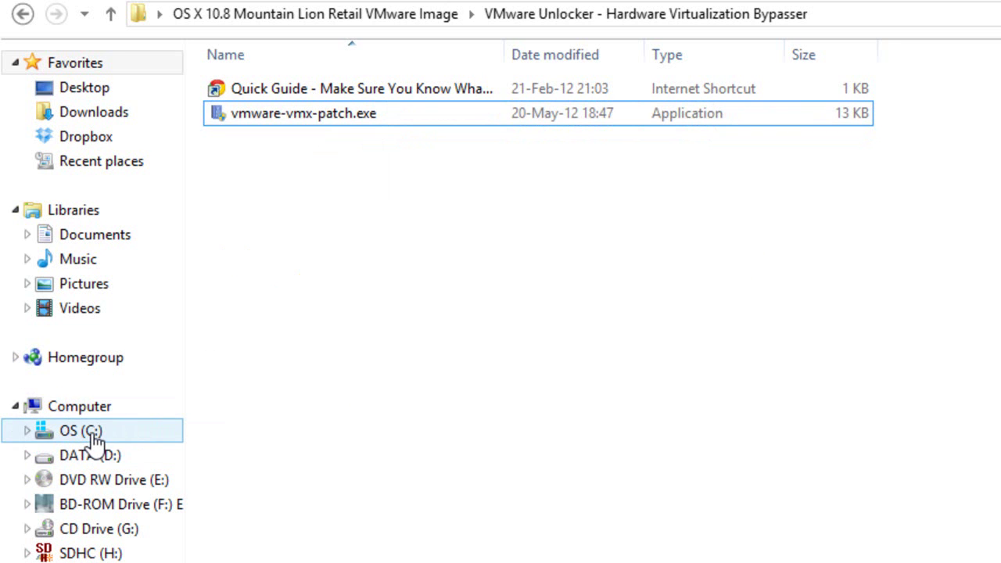
Open the x64 folder of VMware Workstation under Program Files (x86) on drive C.
{"action": "left_click", "coordinate": [91, 434]}
{"action": "left_click", "coordinate": [315, 532]}
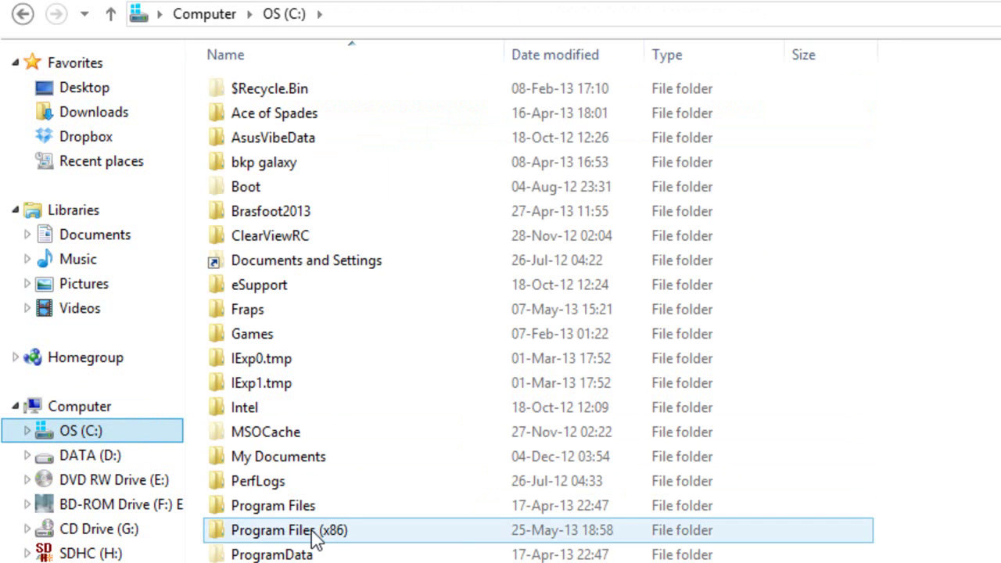
{"action": "double_click", "coordinate": [314, 534]}
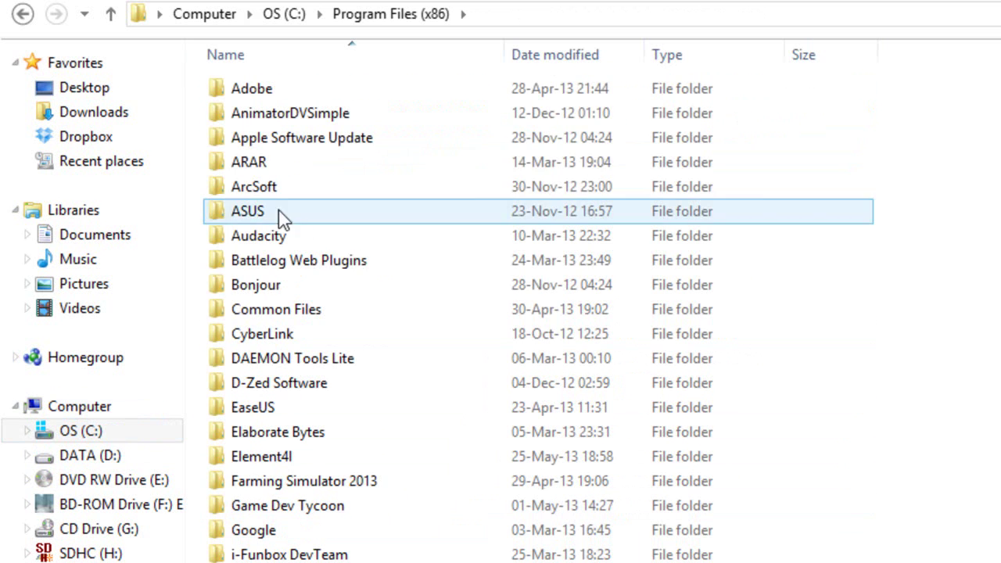
{"action": "scroll", "coordinate": [401, 507], "scroll_direction": "down", "scroll_amount": 14}
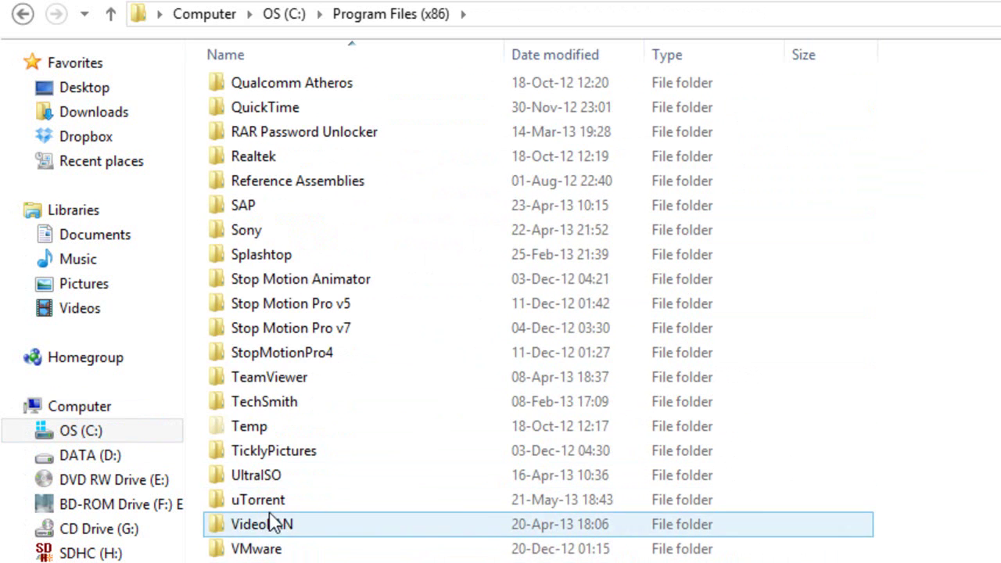
{"action": "double_click", "coordinate": [279, 550]}
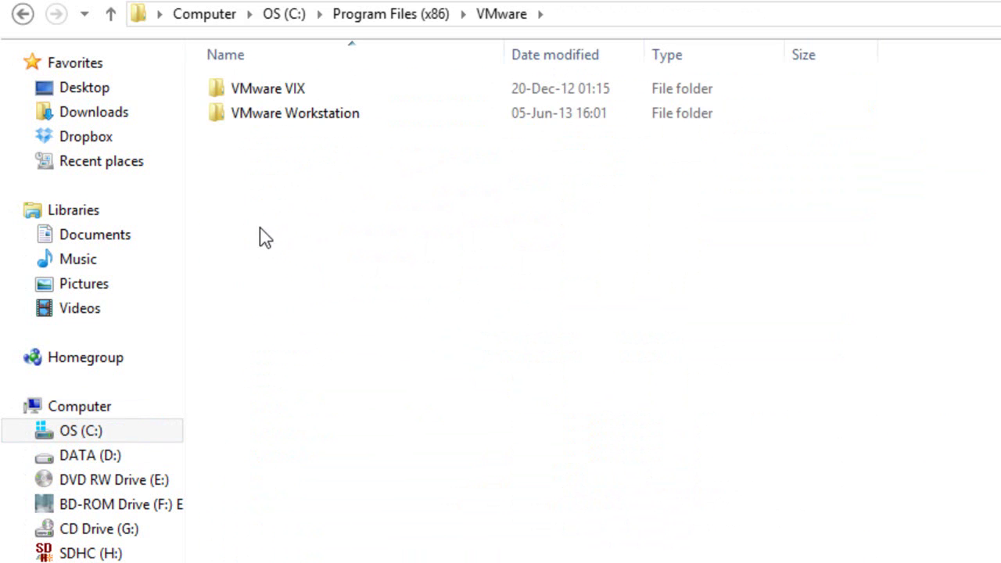
{"action": "double_click", "coordinate": [266, 119]}
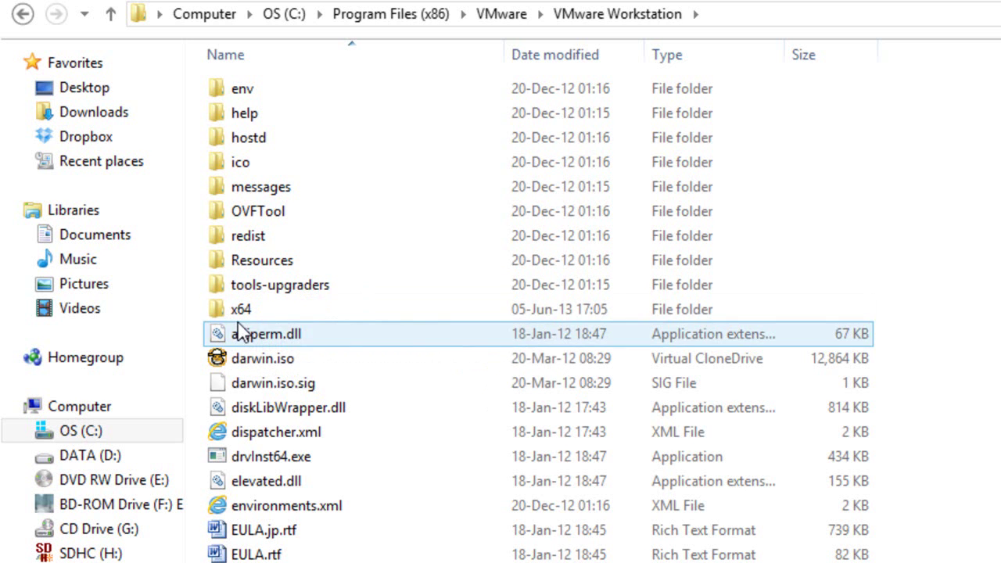
{"action": "mouse_move", "coordinate": [255, 319]}
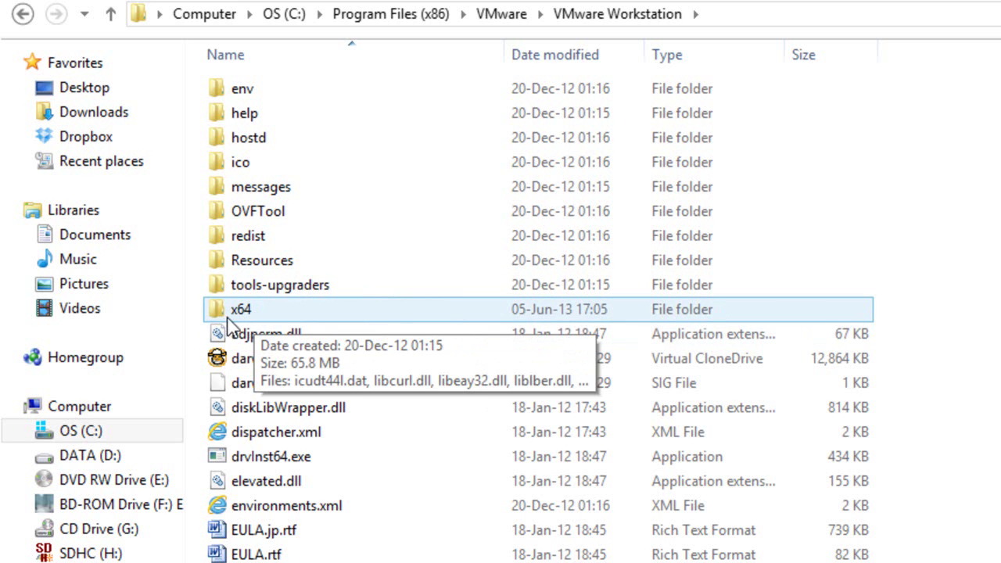
{"action": "double_click", "coordinate": [255, 316]}
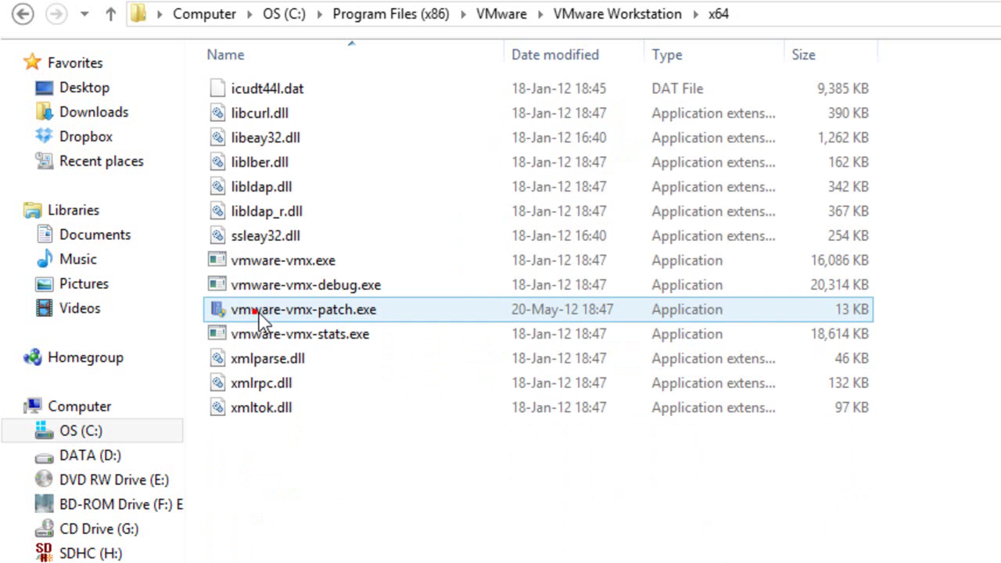
{"action": "right_click", "coordinate": [245, 470]}
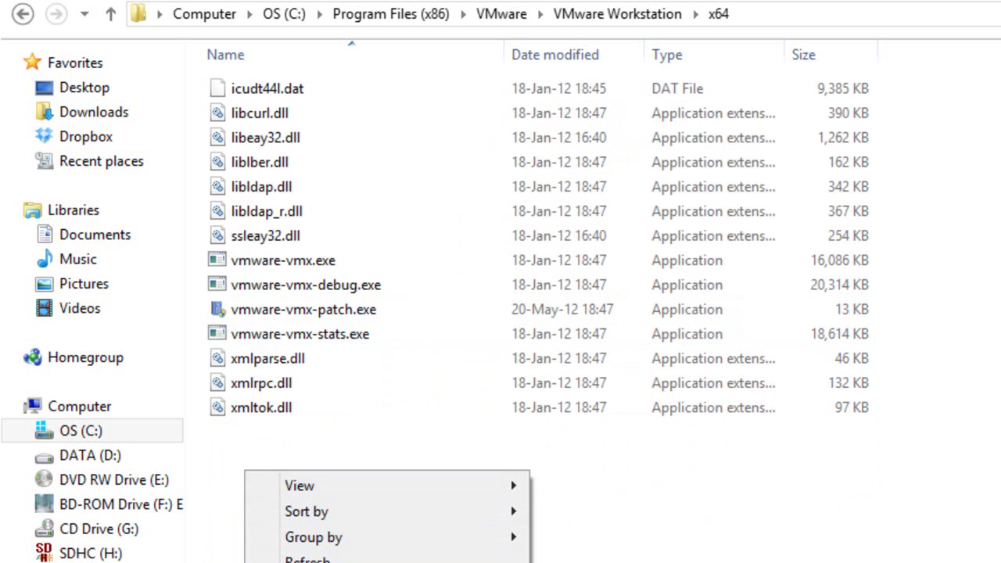
{"action": "left_click", "coordinate": [839, 554]}
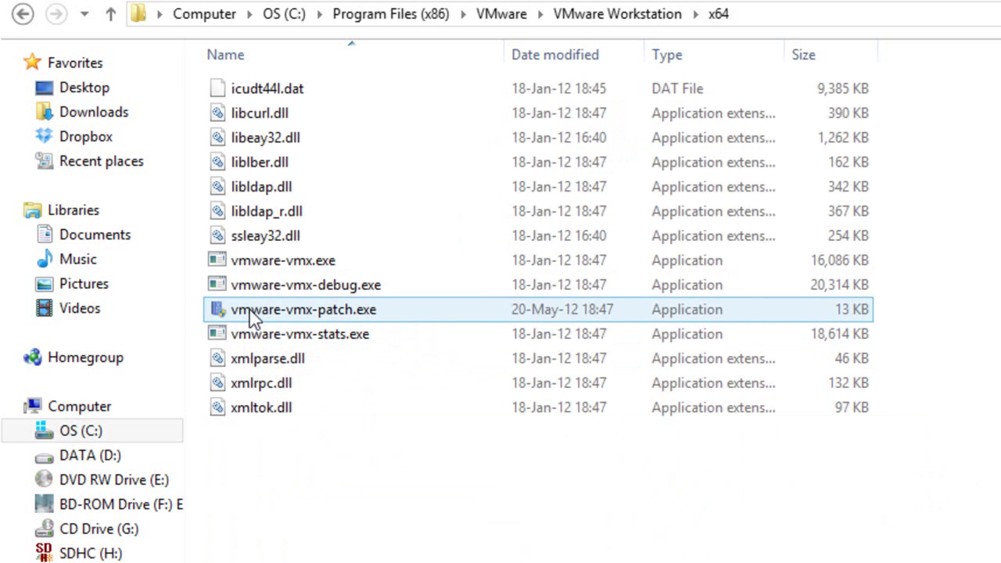
{"action": "right_click", "coordinate": [279, 535]}
{"action": "key", "text": "Escape"}
Run vmware-vmx-patch.exe from the x64 folder as administrator and apply its software virtualization patch.
{"action": "left_click", "coordinate": [345, 316]}
{"action": "right_click", "coordinate": [345, 313]}
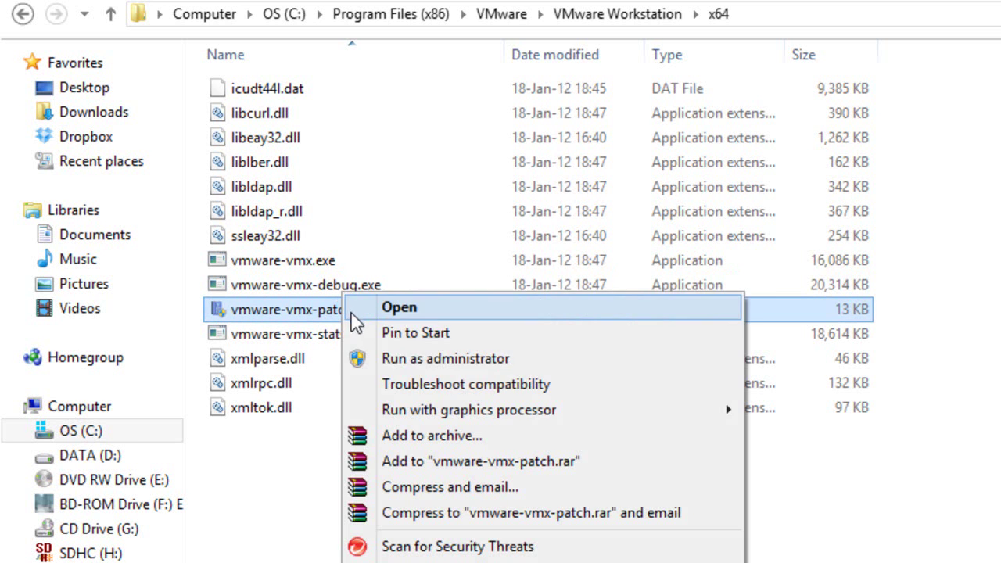
{"action": "left_click", "coordinate": [421, 366]}
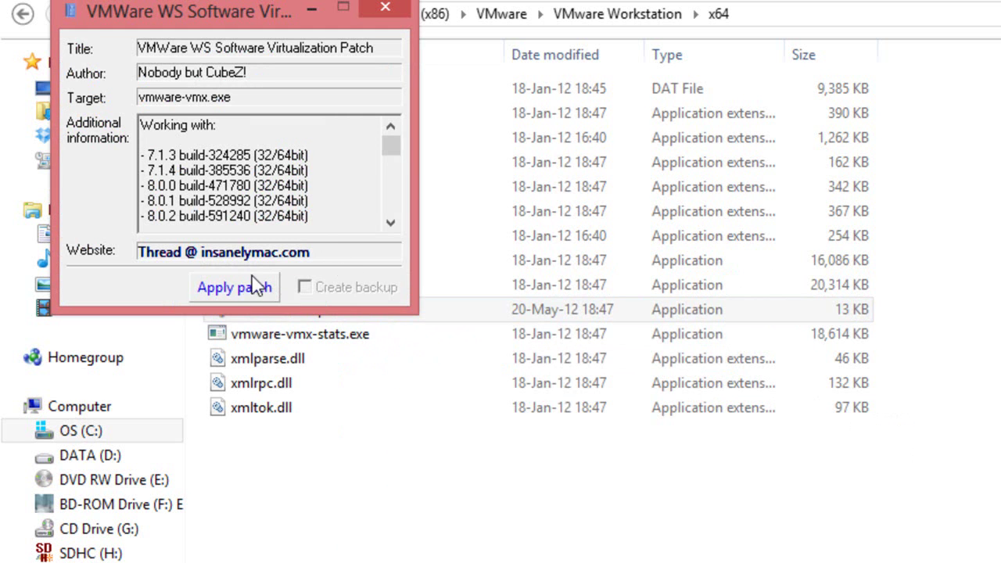
{"action": "left_click", "coordinate": [230, 297]}
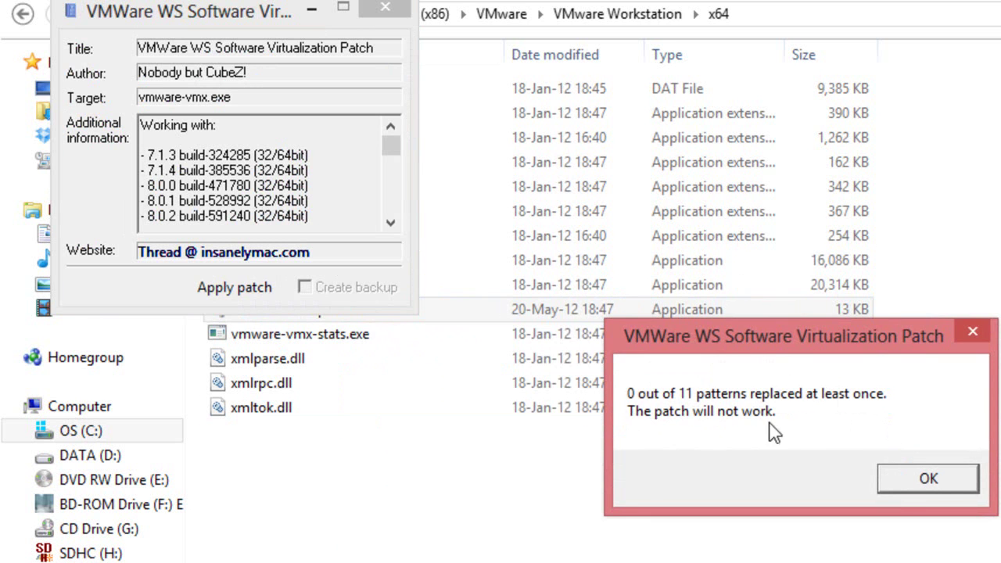
Dismiss the patch result message and close the VMWare WS Software Virtualization Patch window.
{"action": "left_click", "coordinate": [903, 484]}
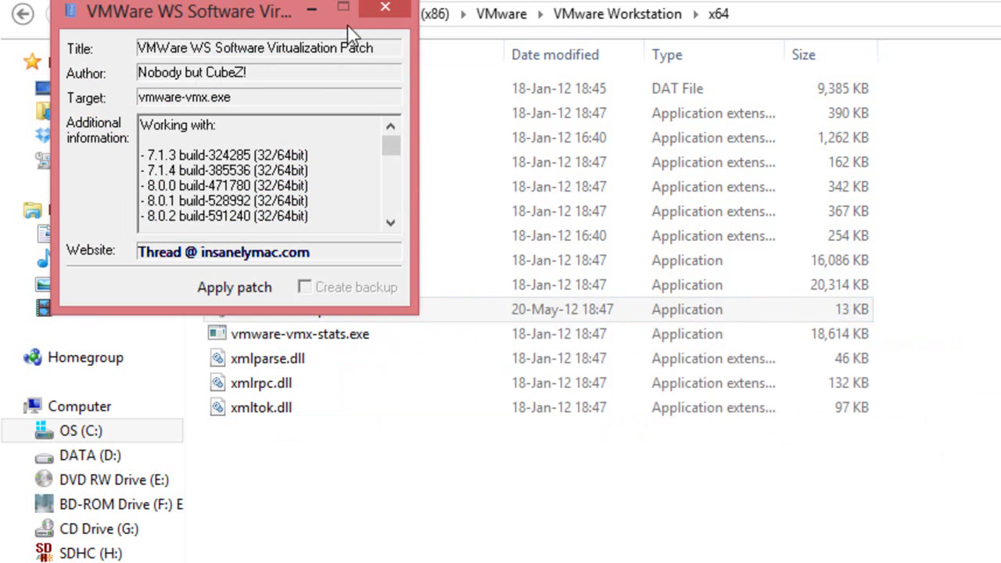
{"action": "left_click", "coordinate": [384, 11]}
{"action": "right_click", "coordinate": [376, 11]}
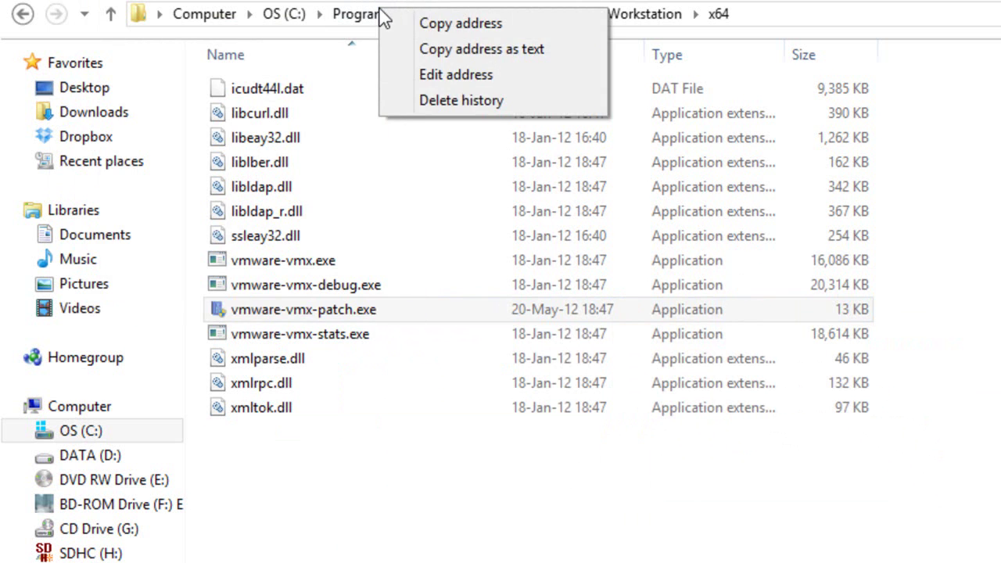
{"action": "left_click", "coordinate": [285, 482]}
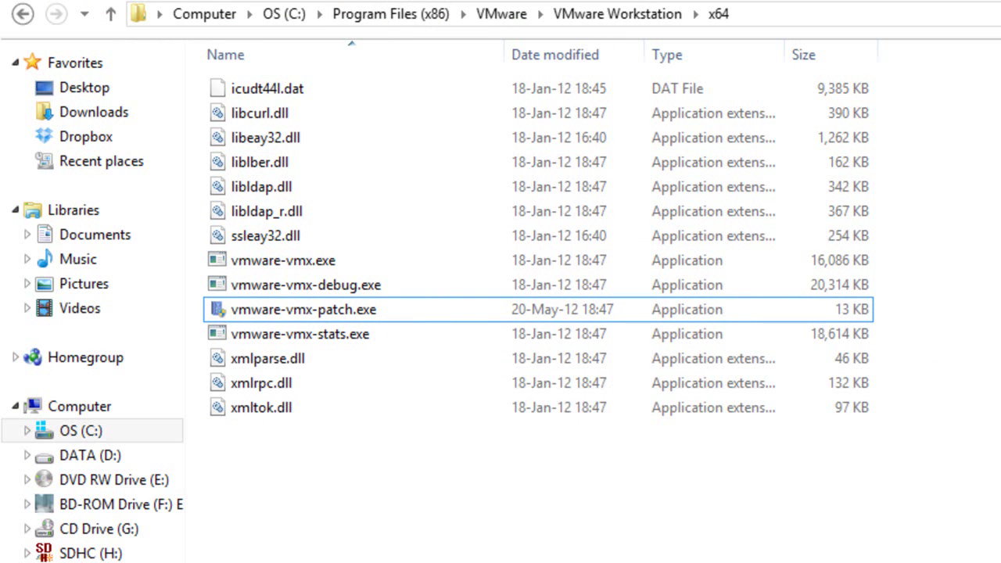
Return to the OS X 10.8 Mountain Lion Retail VMware Image folder and open OS X 10.8 Mountain Lion.vmx from its subfolder in VMware Workstation.
{"action": "left_click", "coordinate": [21, 14]}
{"action": "left_click", "coordinate": [22, 14]}
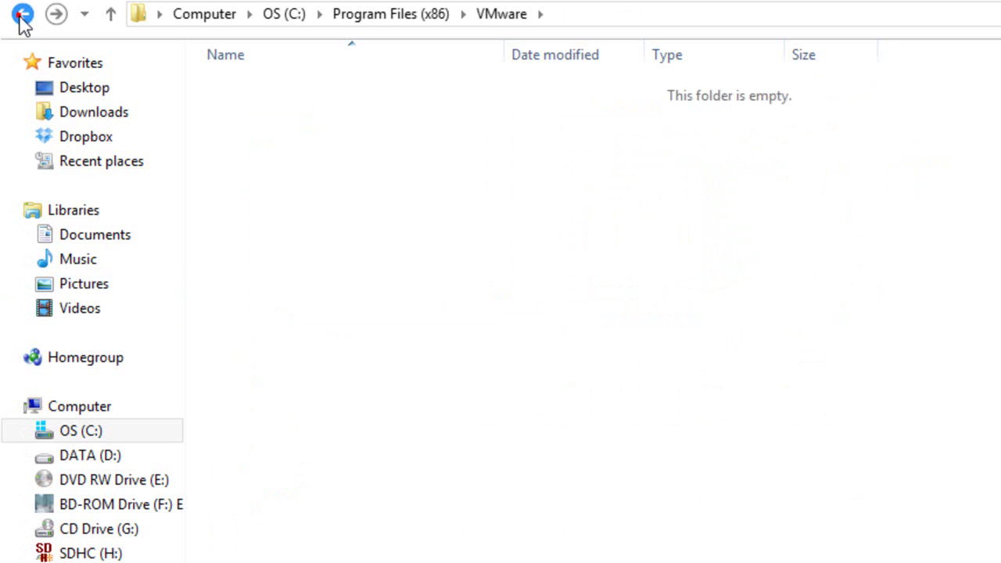
{"action": "left_click", "coordinate": [20, 14]}
{"action": "left_click", "coordinate": [21, 14]}
{"action": "left_click", "coordinate": [21, 14]}
{"action": "left_click", "coordinate": [20, 15]}
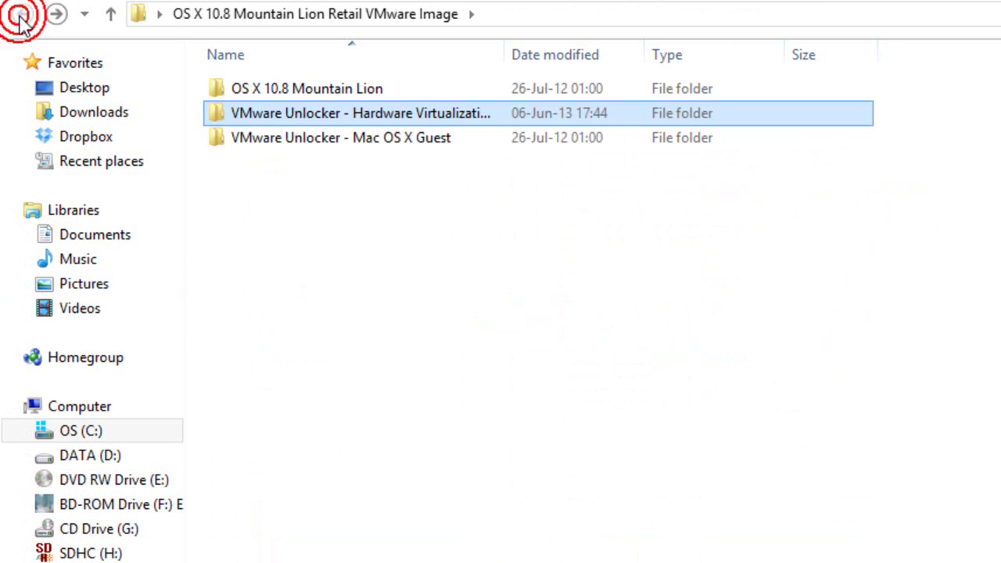
{"action": "double_click", "coordinate": [268, 91]}
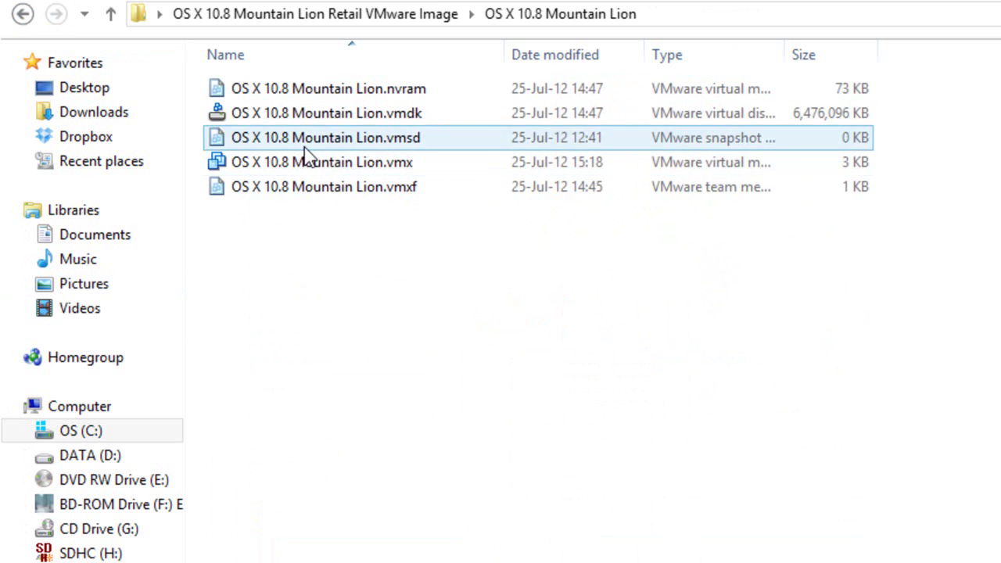
{"action": "left_click", "coordinate": [387, 175]}
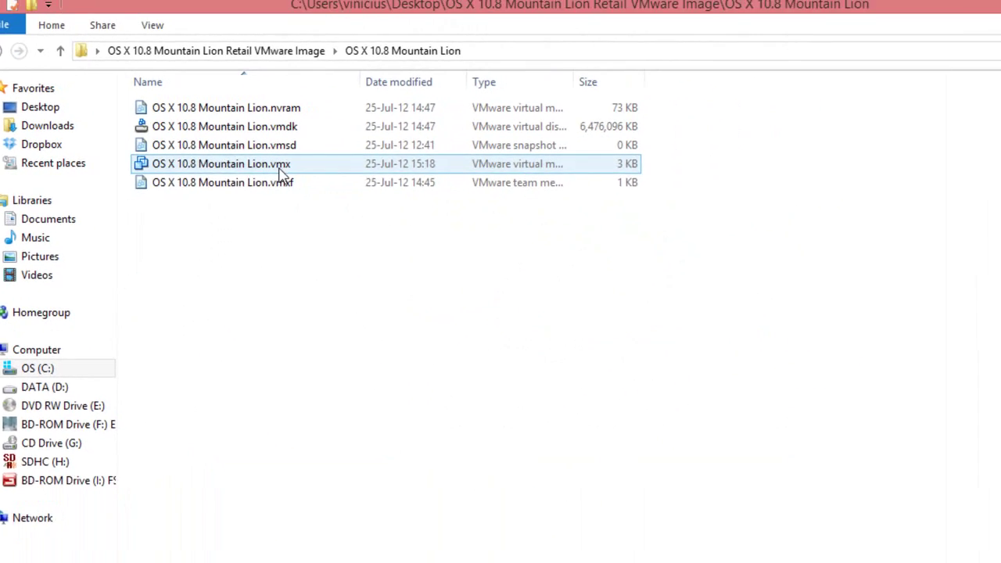
{"action": "double_click", "coordinate": [282, 166]}
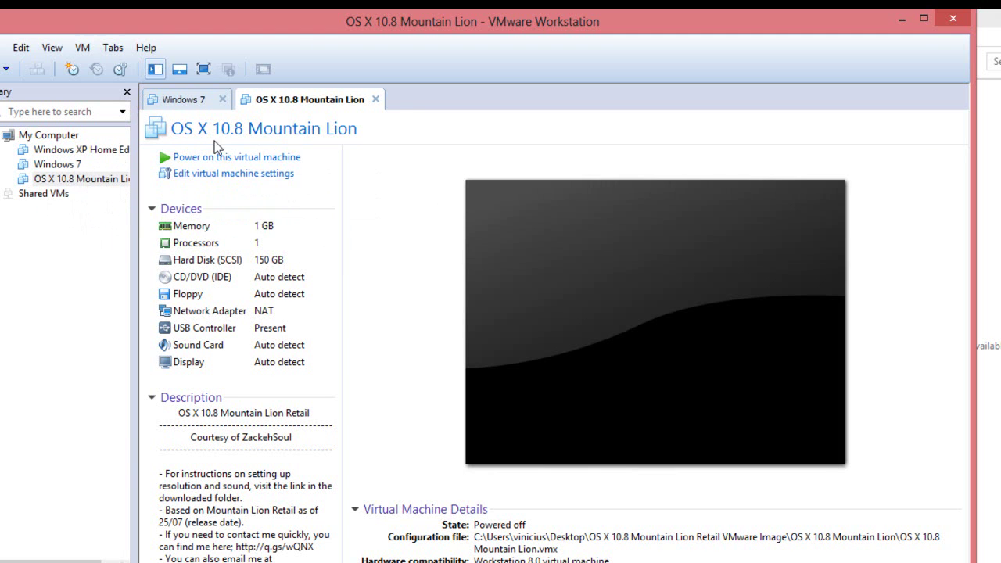
Set the Mountain Lion virtual machine's memory to 3104 MB.
{"action": "left_click", "coordinate": [251, 229]}
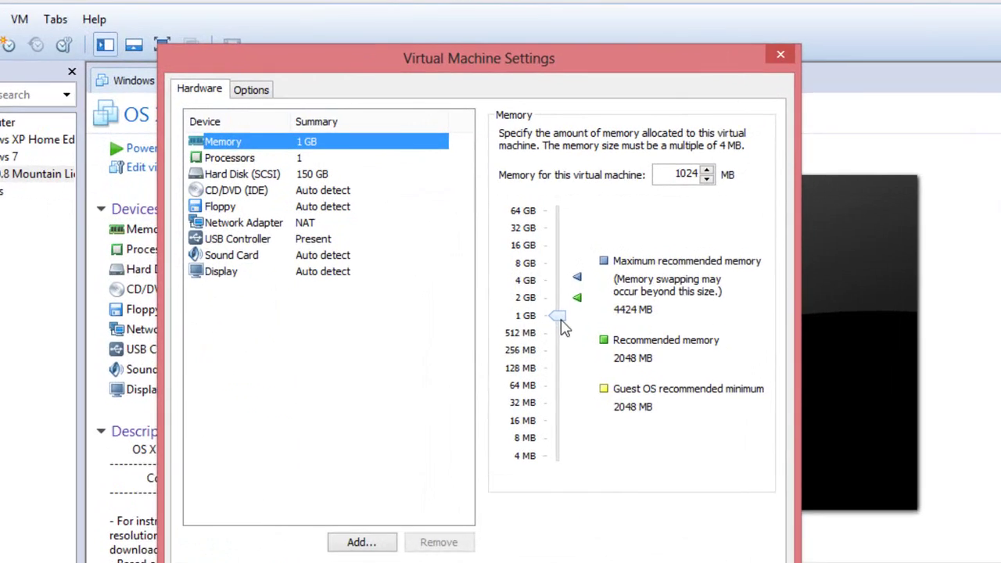
{"action": "left_click_drag", "start_coordinate": [543, 304], "coordinate": [537, 282]}
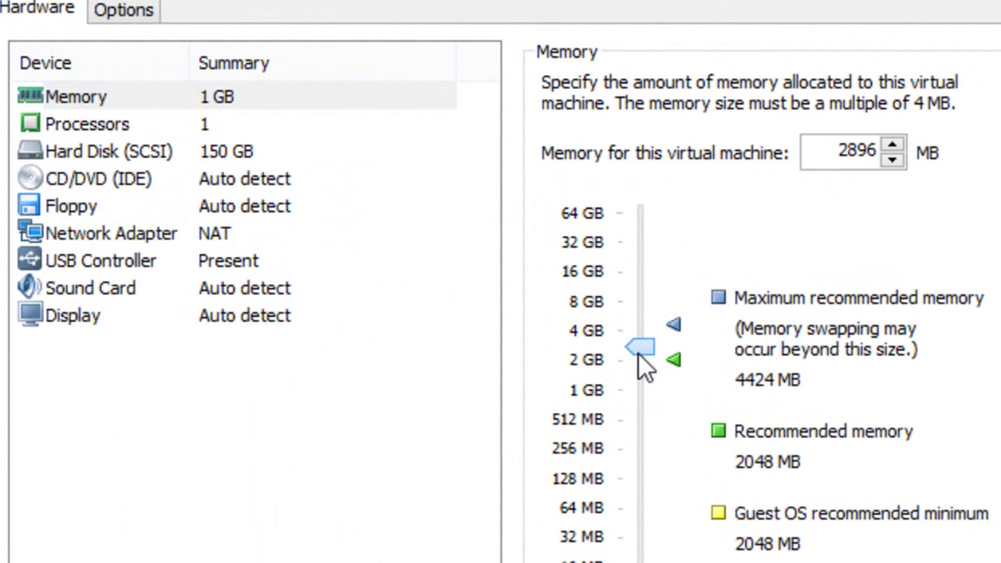
{"action": "left_click_drag", "start_coordinate": [638, 353], "coordinate": [640, 354]}
{"action": "left_click_drag", "start_coordinate": [647, 347], "coordinate": [649, 345]}
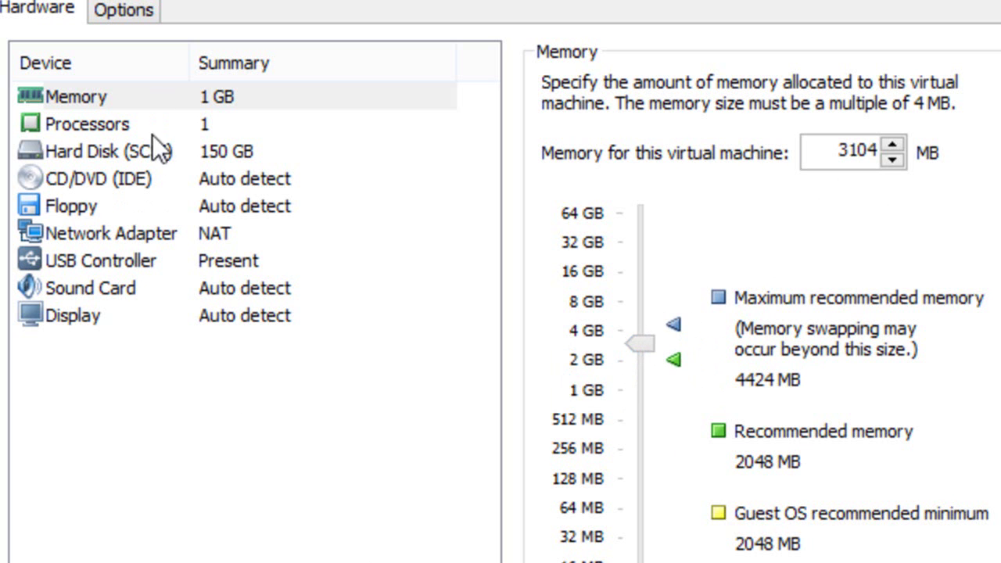
Configure the virtual machine with 2 processors and 2 cores per processor, and apply the hardware settings.
{"action": "left_click", "coordinate": [239, 128]}
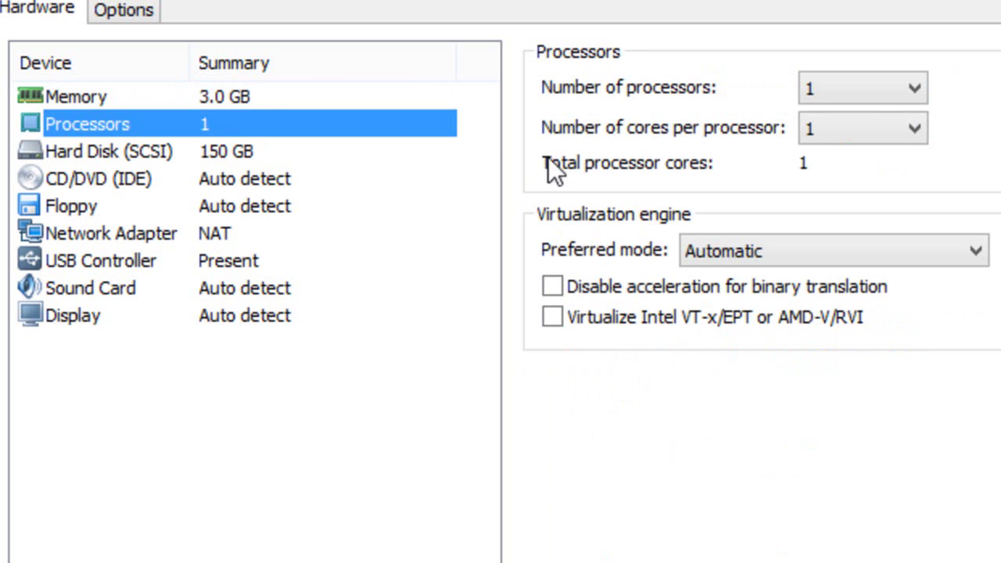
{"action": "left_click", "coordinate": [908, 89]}
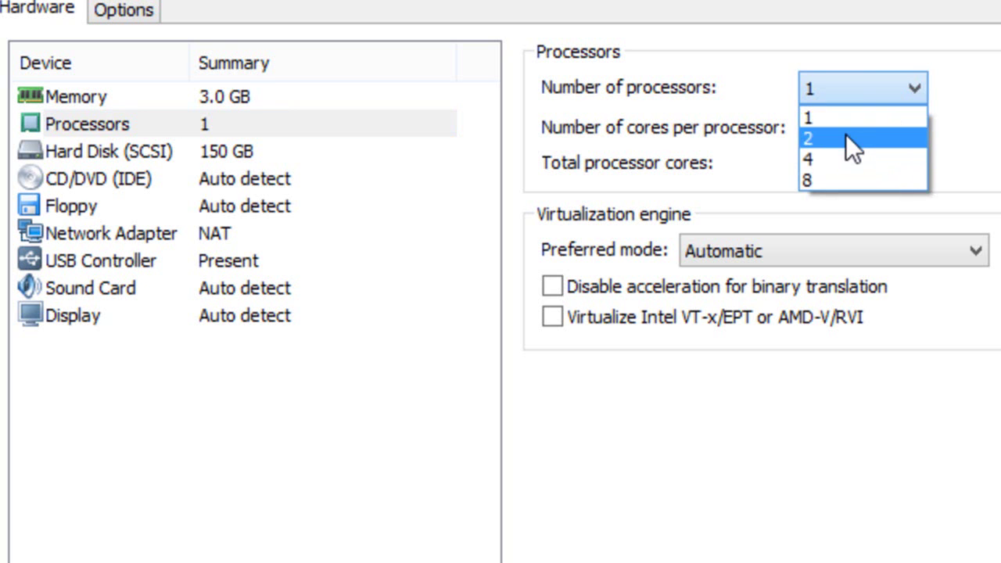
{"action": "left_click", "coordinate": [836, 137]}
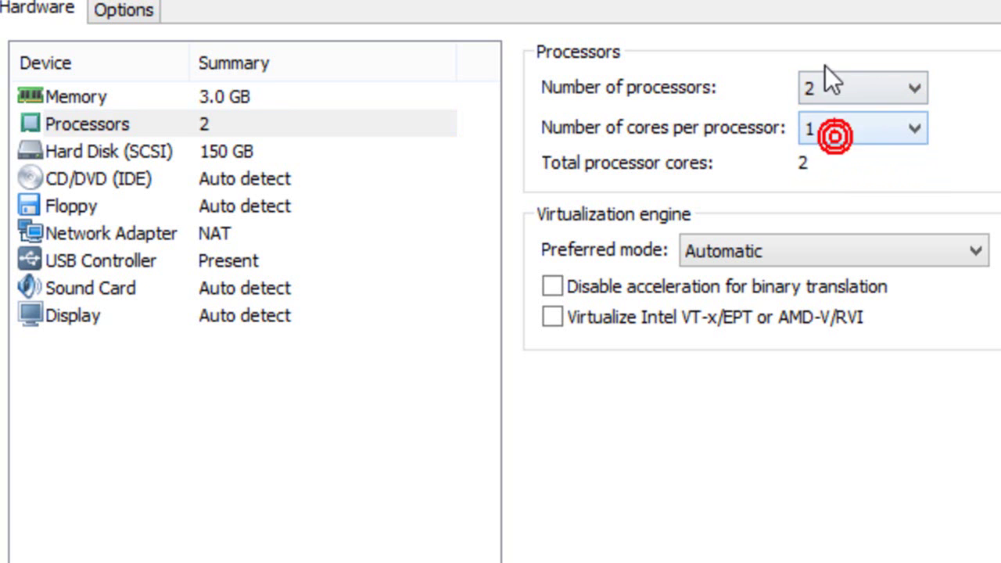
{"action": "left_click", "coordinate": [913, 130]}
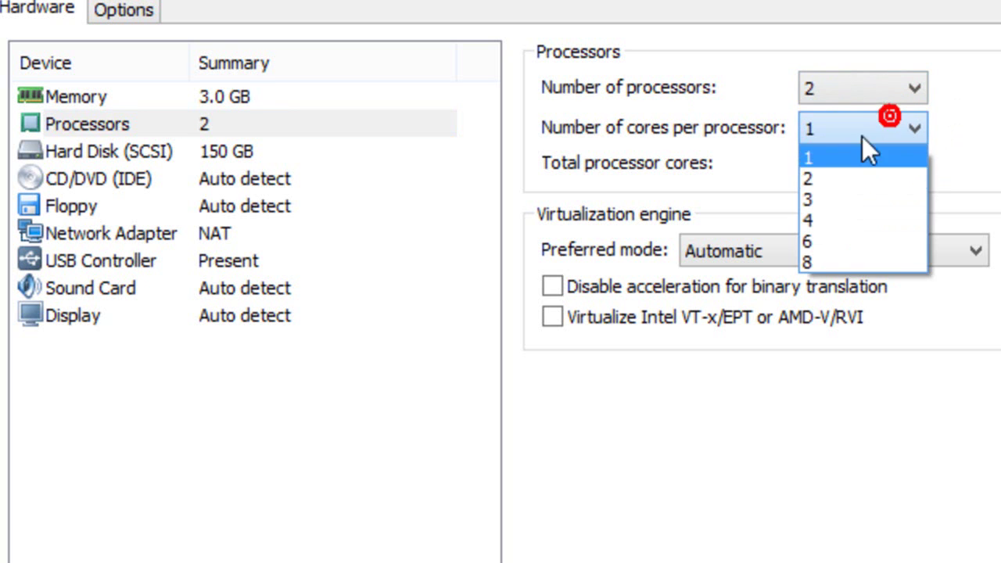
{"action": "left_click", "coordinate": [827, 179]}
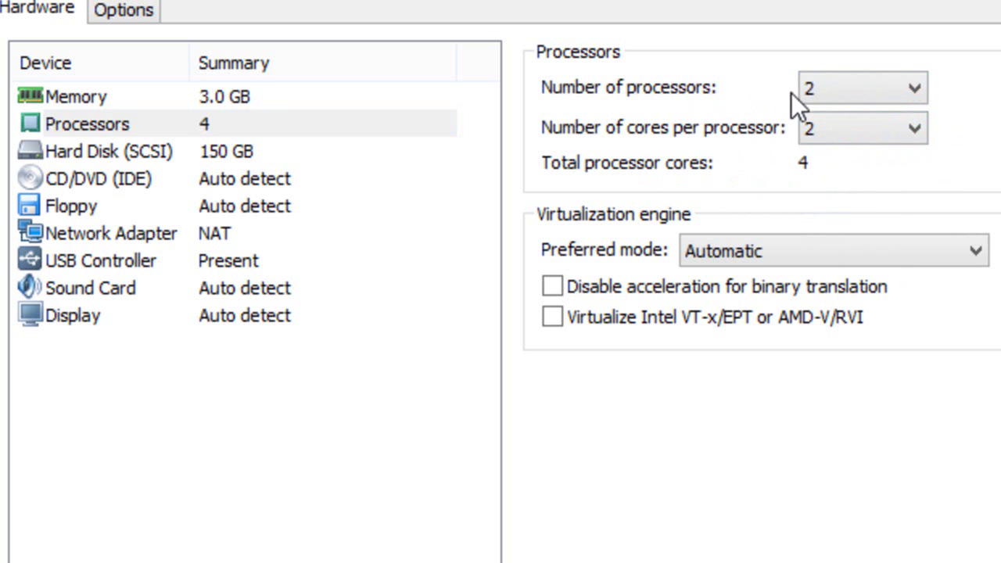
{"action": "left_click", "coordinate": [809, 125]}
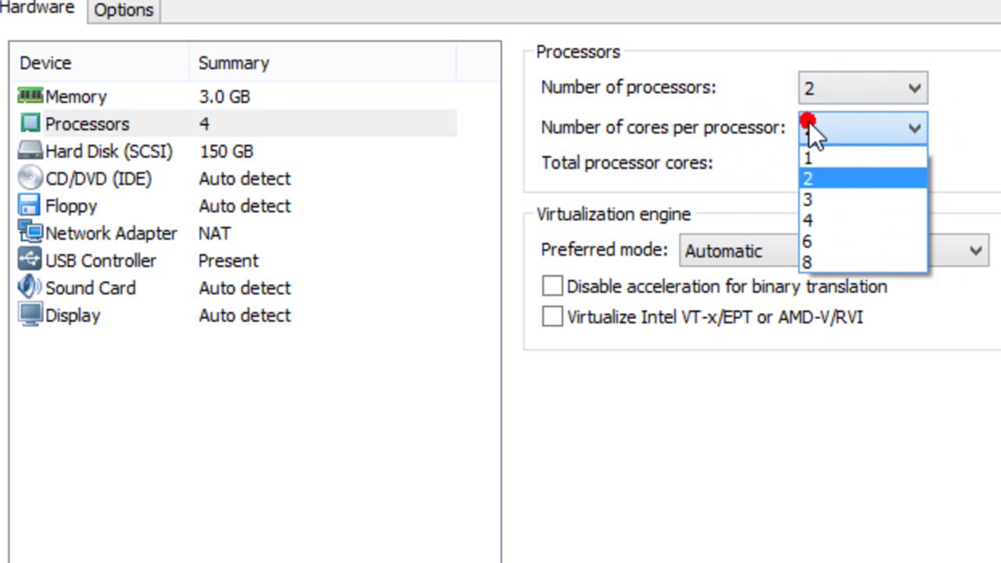
{"action": "left_click", "coordinate": [809, 123]}
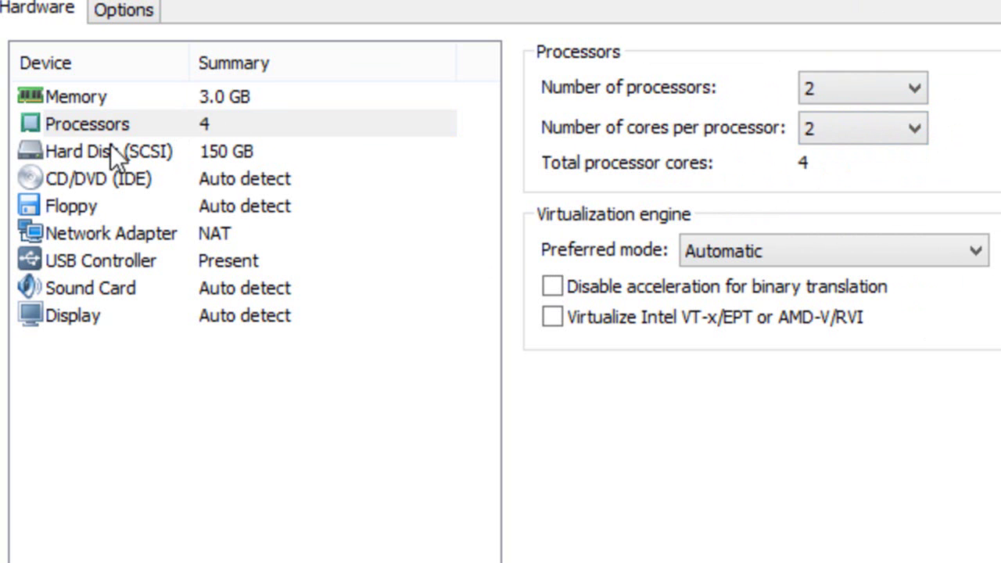
{"action": "left_click", "coordinate": [348, 157]}
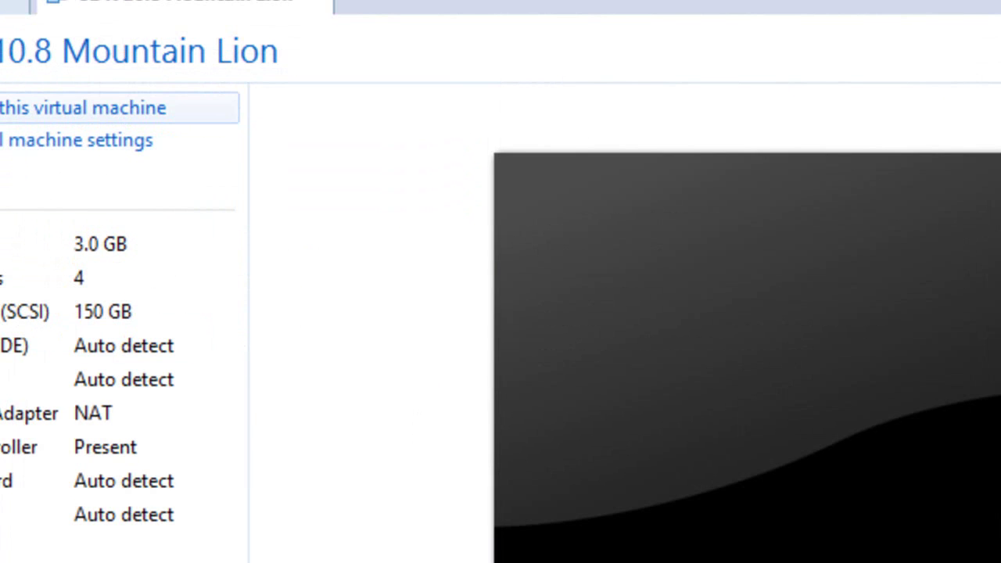
Power on the OS X 10.8 Mountain Lion virtual machine and answer that it was copied.
{"action": "left_click", "coordinate": [88, 109]}
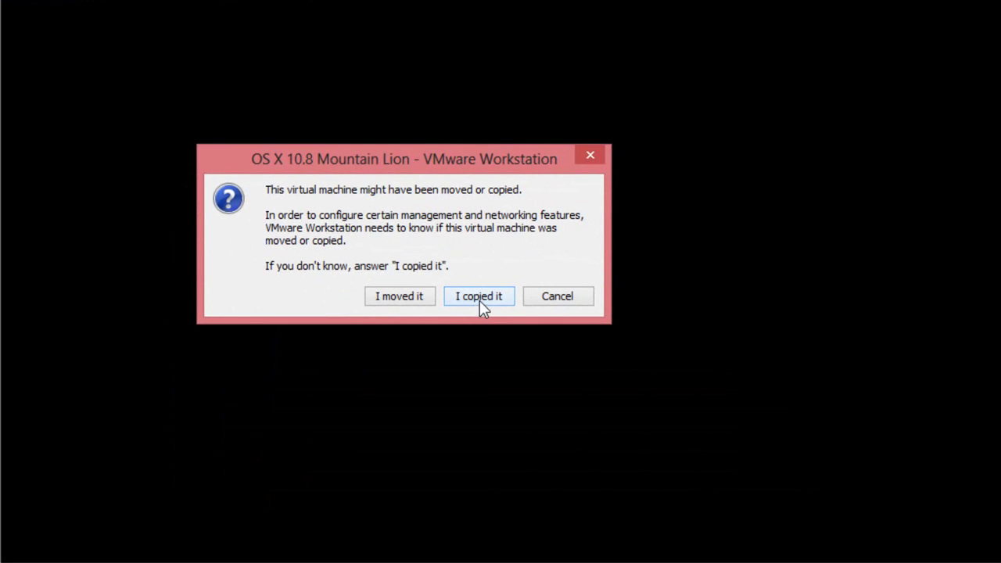
{"action": "left_click", "coordinate": [479, 297]}
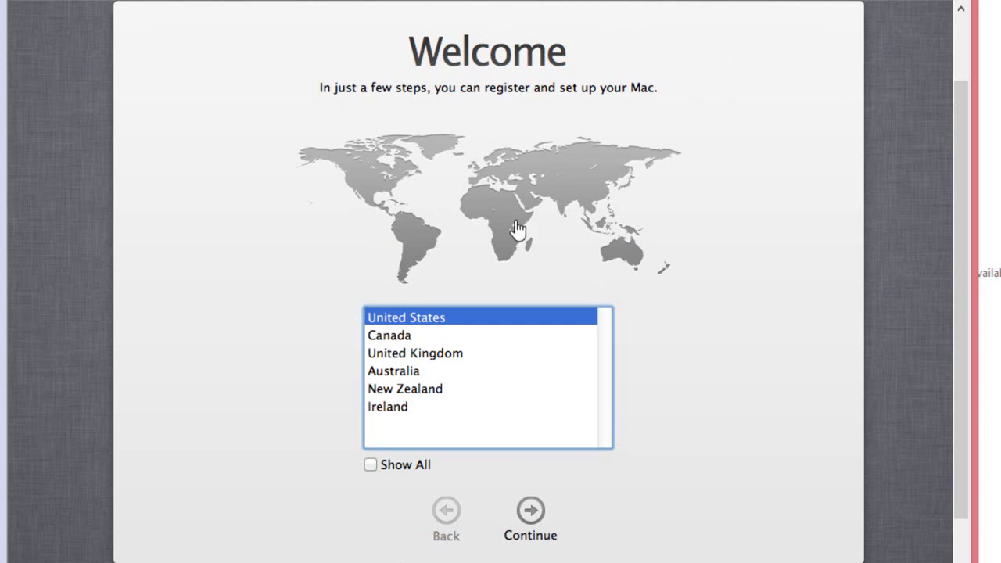
Show all countries on the Welcome page, choose Brazil and continue to the keyboard selection.
{"action": "left_click", "coordinate": [371, 466]}
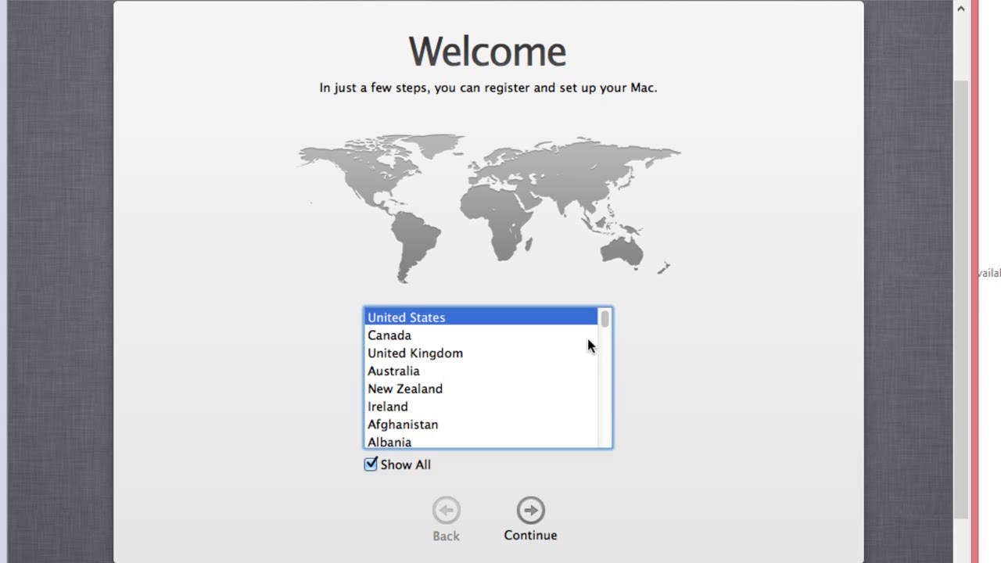
{"action": "mouse_move", "coordinate": [606, 322]}
{"action": "left_mouse_down"}
{"action": "mouse_move", "coordinate": [606, 344]}
{"action": "mouse_move", "coordinate": [606, 336]}
{"action": "left_mouse_up"}
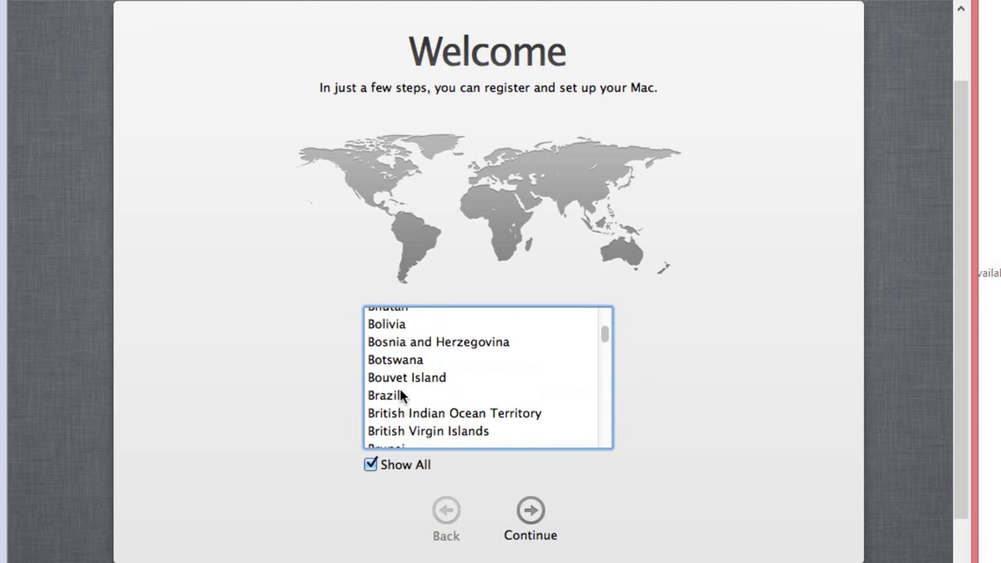
{"action": "left_click", "coordinate": [390, 399]}
{"action": "left_click", "coordinate": [531, 510]}
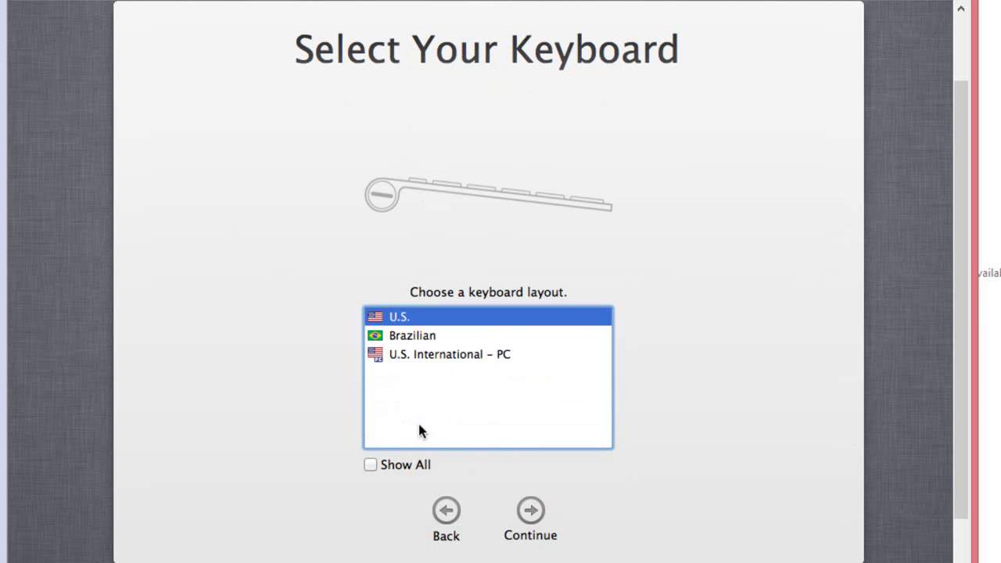
Choose the U.S. International - PC keyboard layout and continue the Mac setup.
{"action": "left_click", "coordinate": [414, 354]}
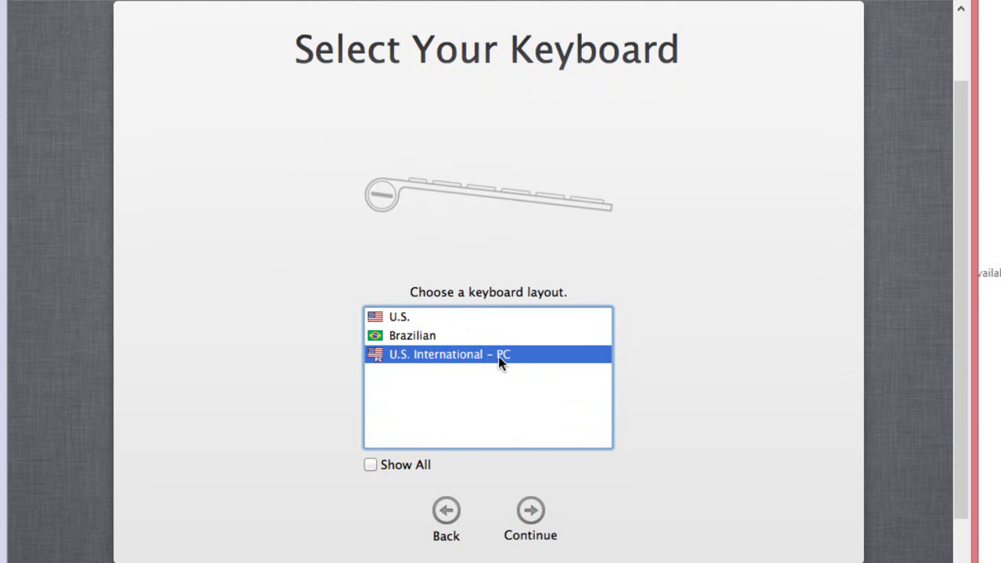
{"action": "left_click", "coordinate": [421, 333]}
{"action": "left_click", "coordinate": [427, 357]}
{"action": "left_click", "coordinate": [532, 513]}
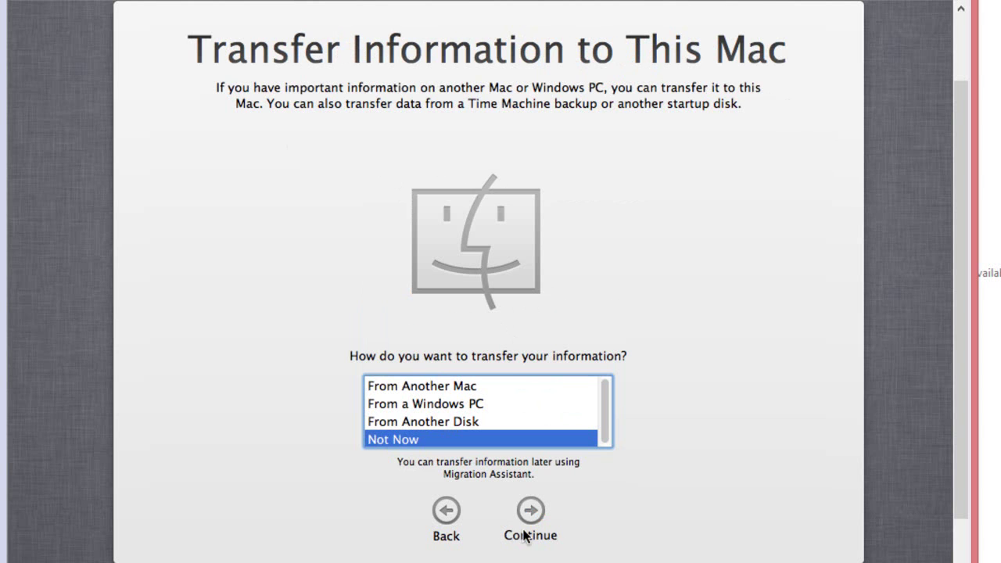
Continue with Not Now for transferring information and decline the use of Location Services.
{"action": "left_click", "coordinate": [544, 516]}
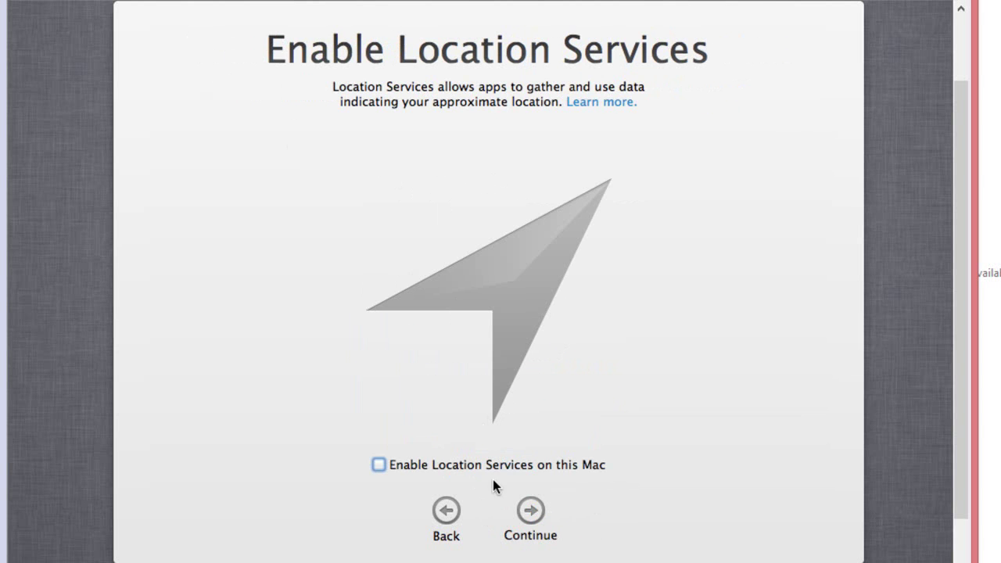
{"action": "left_click", "coordinate": [531, 514]}
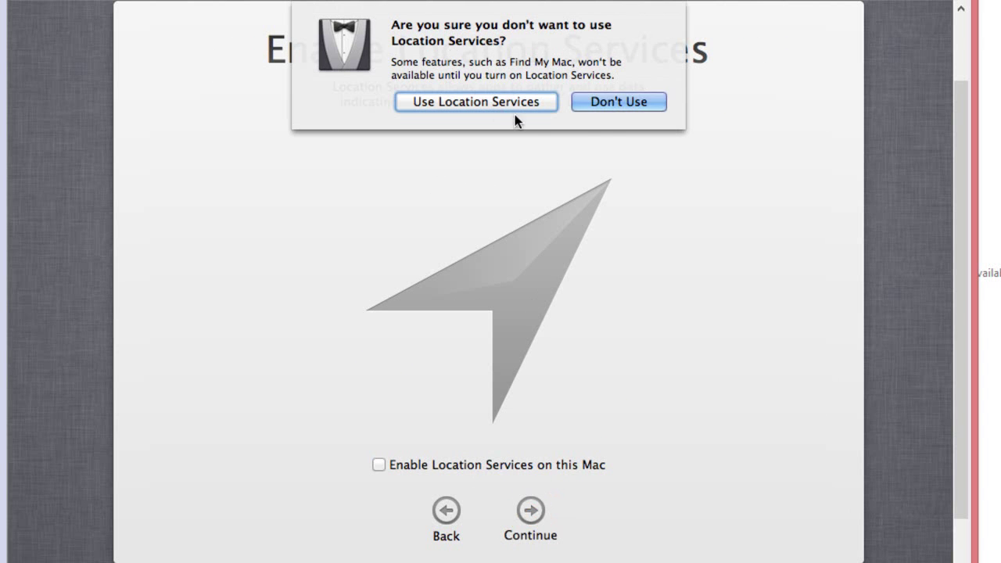
{"action": "left_click", "coordinate": [590, 110]}
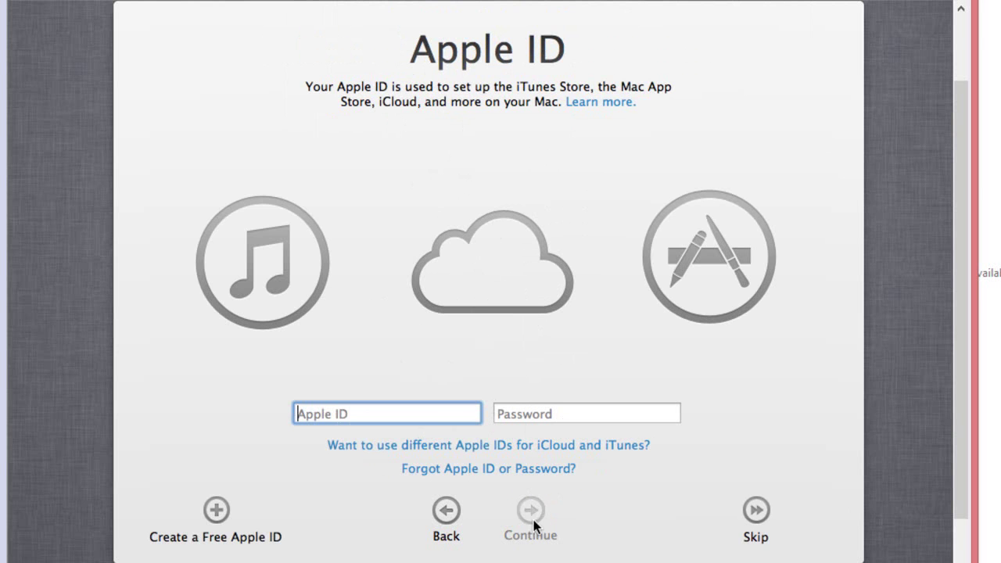
Skip signing in with an Apple ID and agree to the OS X Software License Agreement.
{"action": "left_click", "coordinate": [757, 521]}
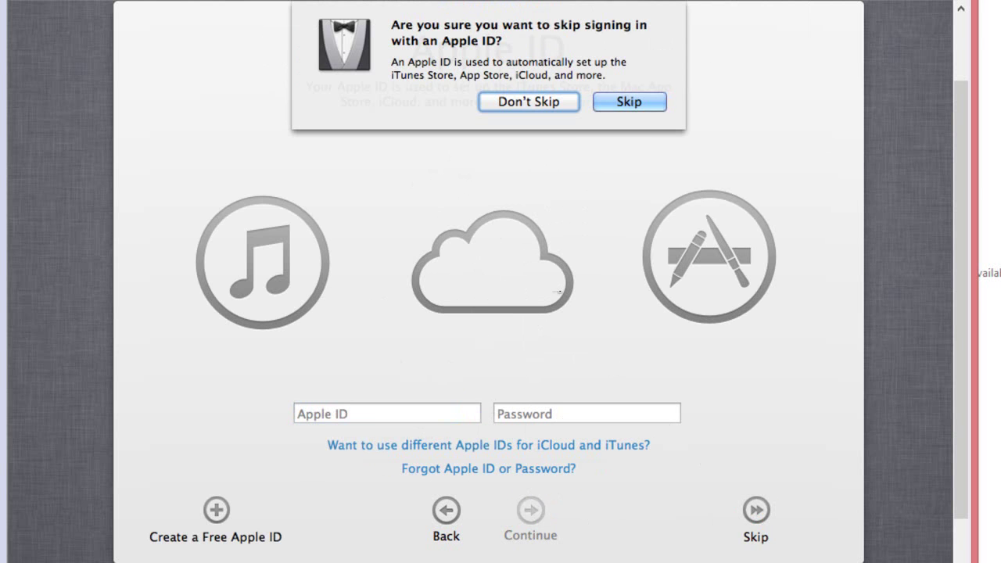
{"action": "left_click", "coordinate": [618, 107]}
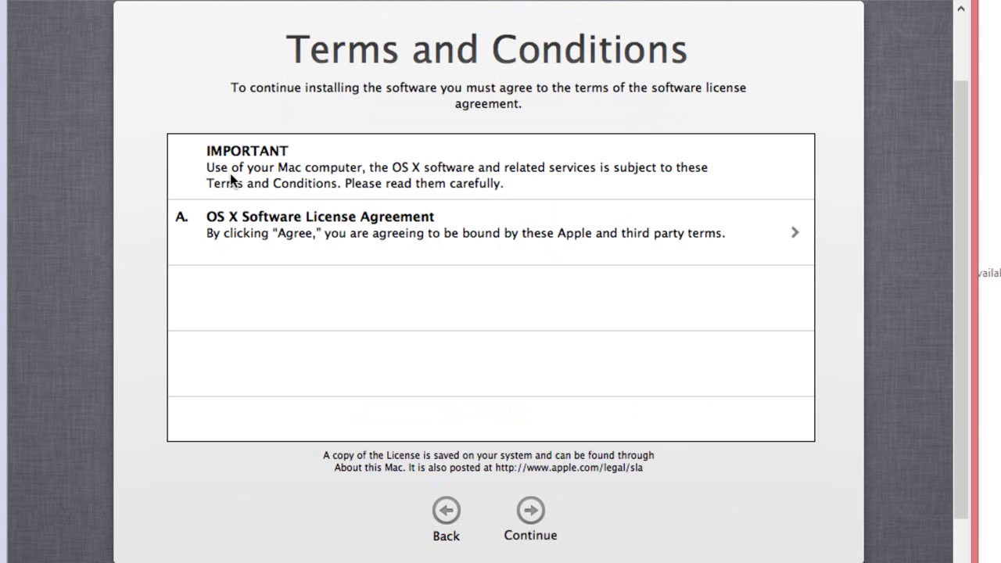
{"action": "left_click", "coordinate": [595, 248]}
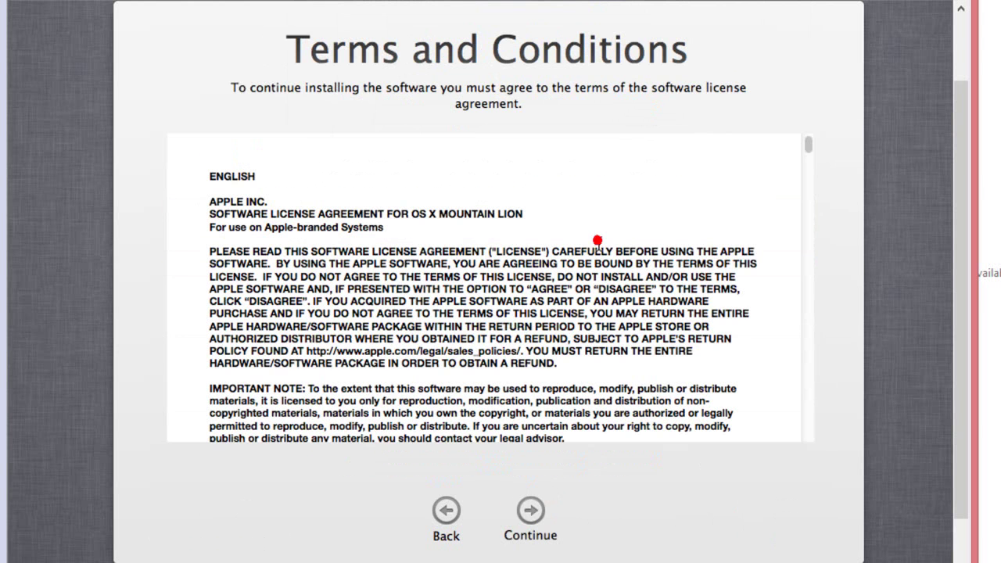
{"action": "left_click_drag", "start_coordinate": [813, 153], "coordinate": [808, 479]}
{"action": "left_click", "coordinate": [532, 520]}
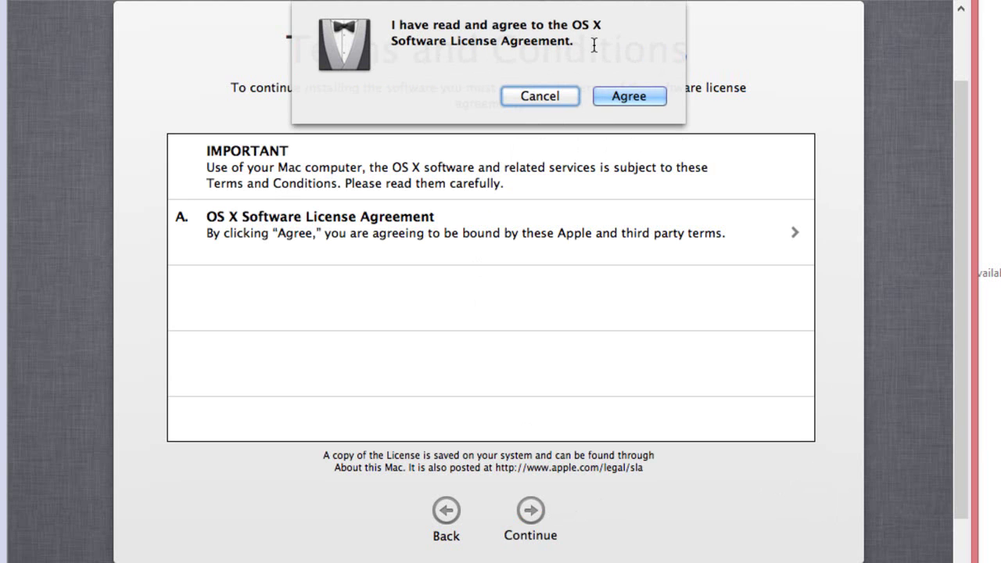
{"action": "left_click", "coordinate": [604, 97]}
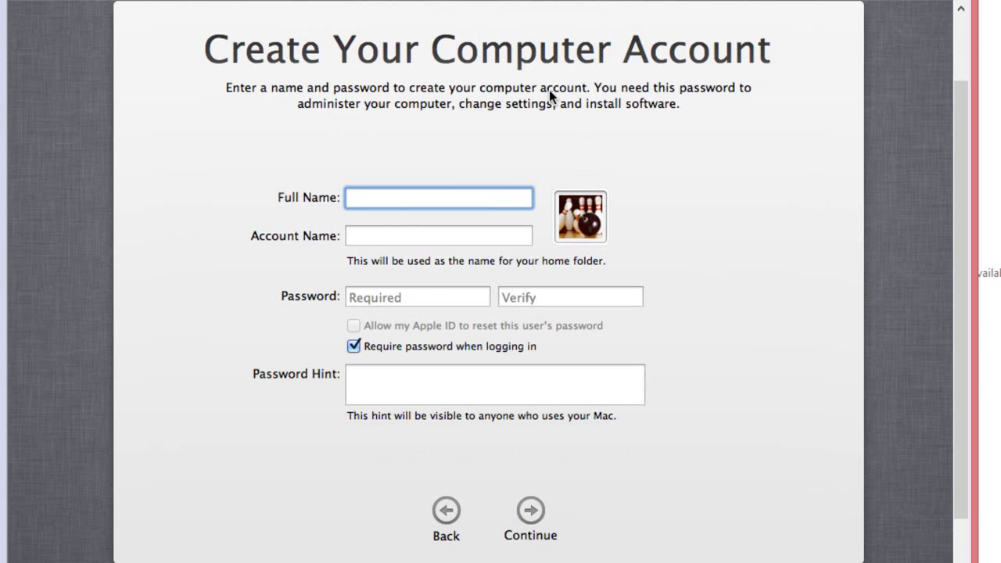
Fill in the computer account's full name, account name, password with verification and password hint, and continue.
{"action": "type", "text": "Dallacqua"}
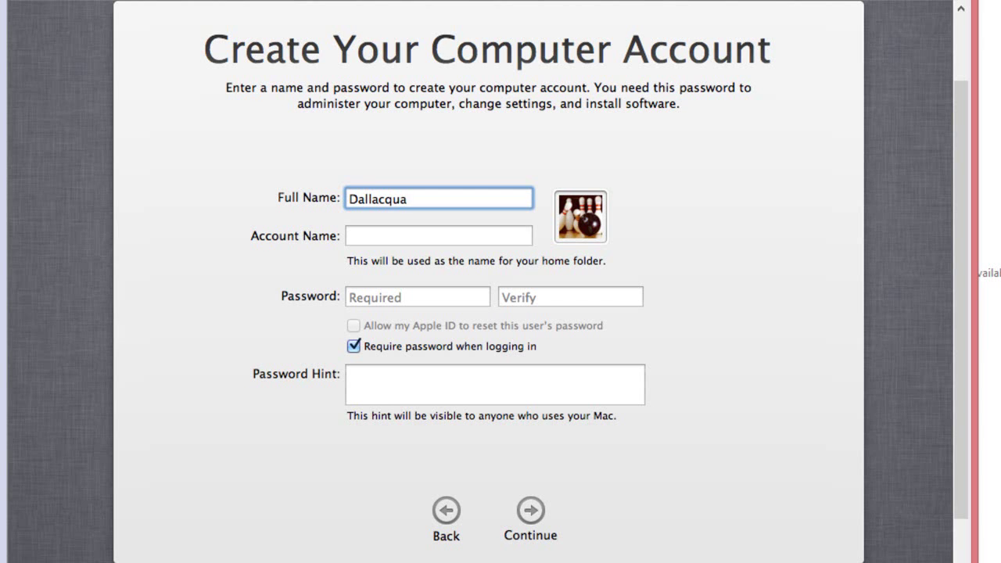
{"action": "left_click", "coordinate": [407, 238]}
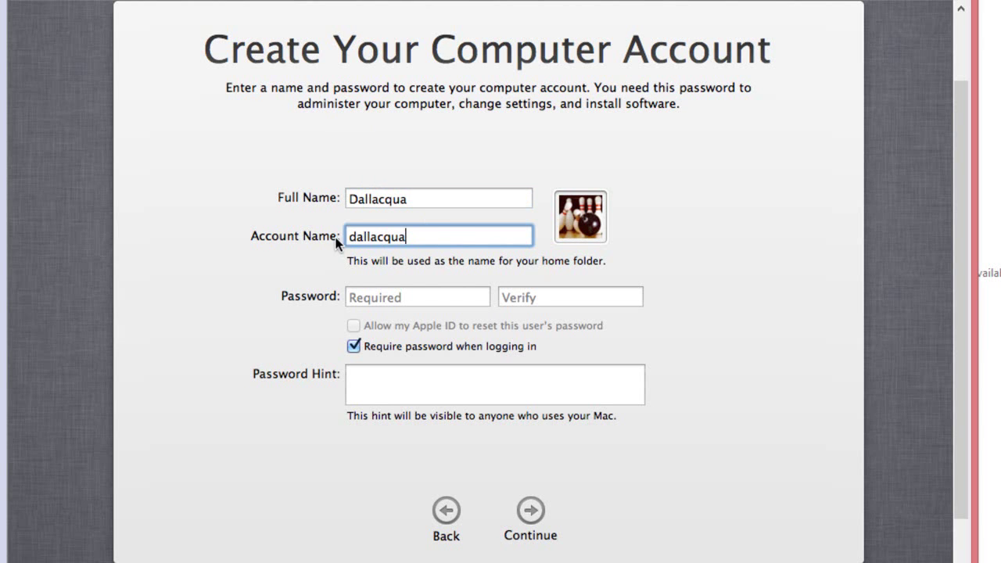
{"action": "left_click", "coordinate": [383, 302]}
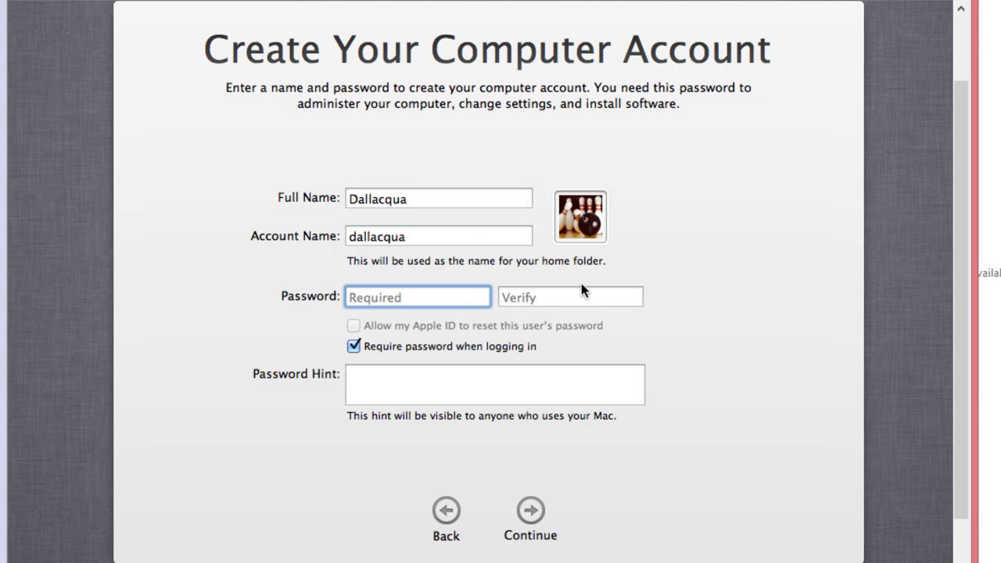
{"action": "type", "text": "aaaaaaaa"}
{"action": "key", "text": "Tab"}
{"action": "type", "text": "aaa"}
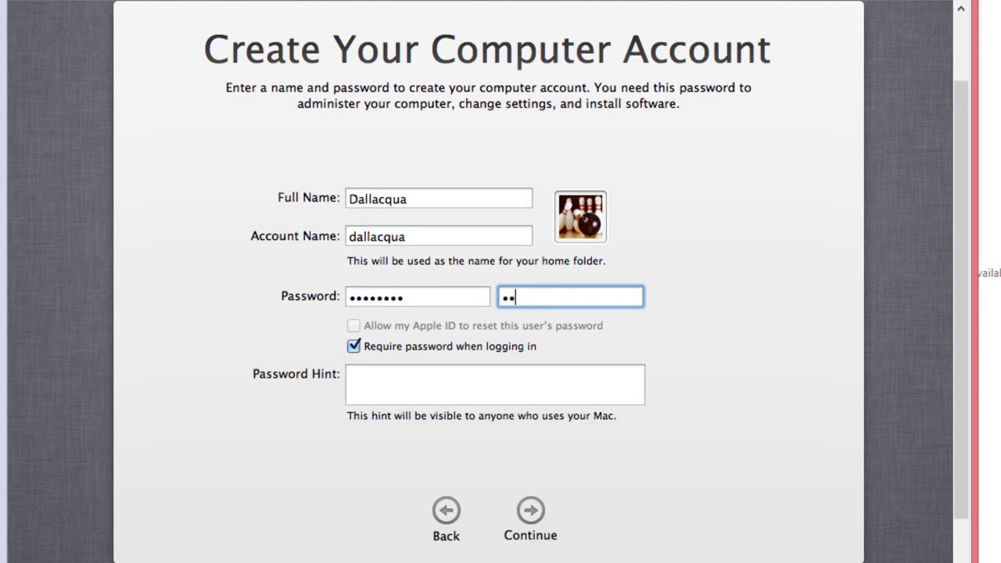
{"action": "type", "text": "aaaaa"}
{"action": "left_click", "coordinate": [496, 395]}
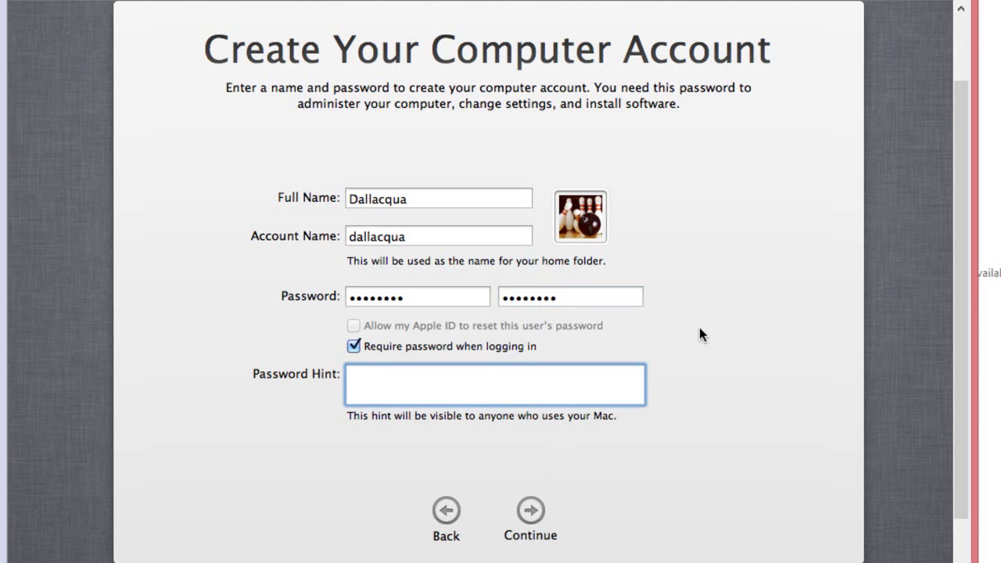
{"action": "type", "text": "dallacqua"}
{"action": "left_click", "coordinate": [530, 537]}
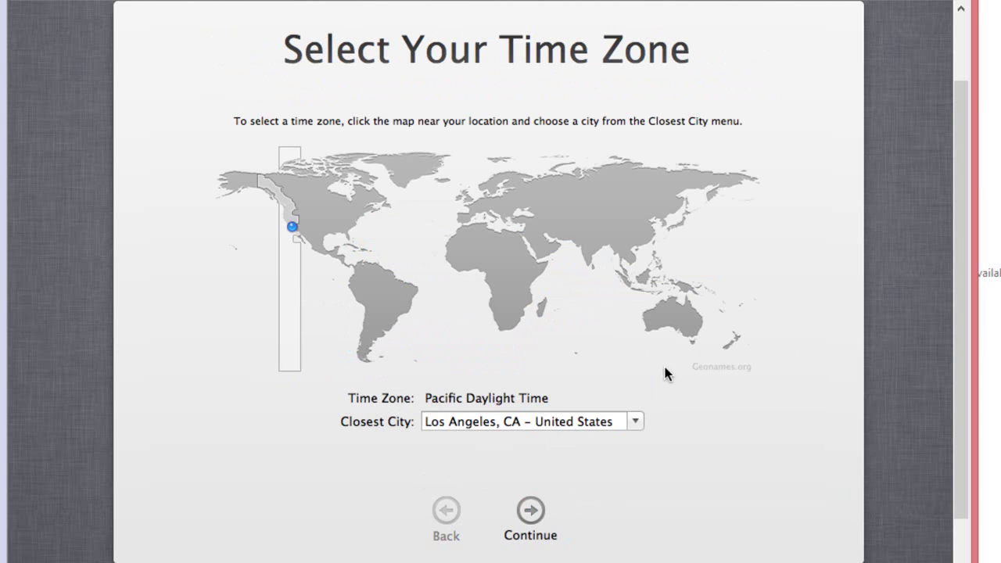
Set the time zone on the map to São Paulo – Brazil and continue.
{"action": "left_click", "coordinate": [400, 315]}
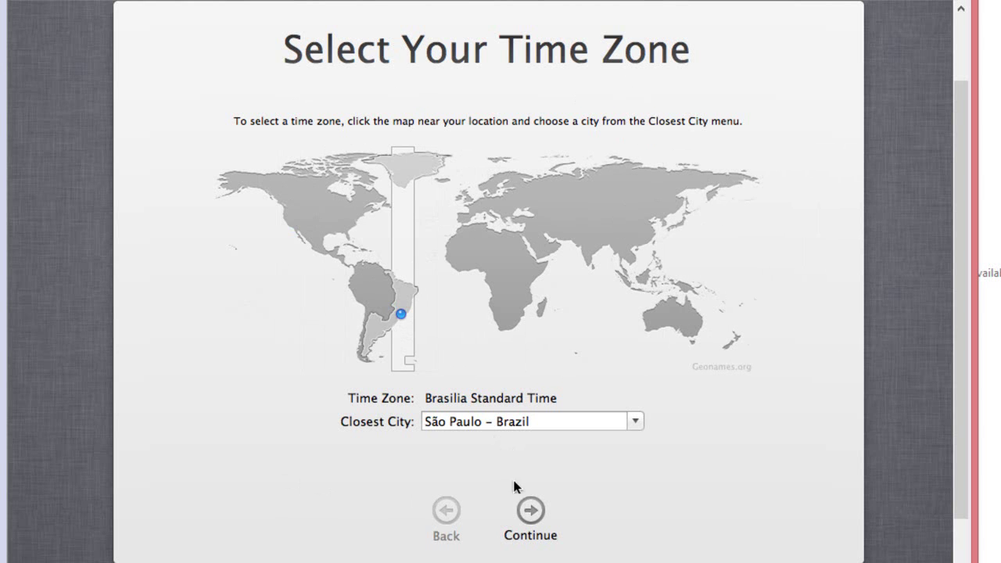
{"action": "left_click", "coordinate": [531, 535]}
Opt out of Apple news updates, skip registering the device, and finish the setup to start using the Mac.
{"action": "left_click", "coordinate": [399, 260]}
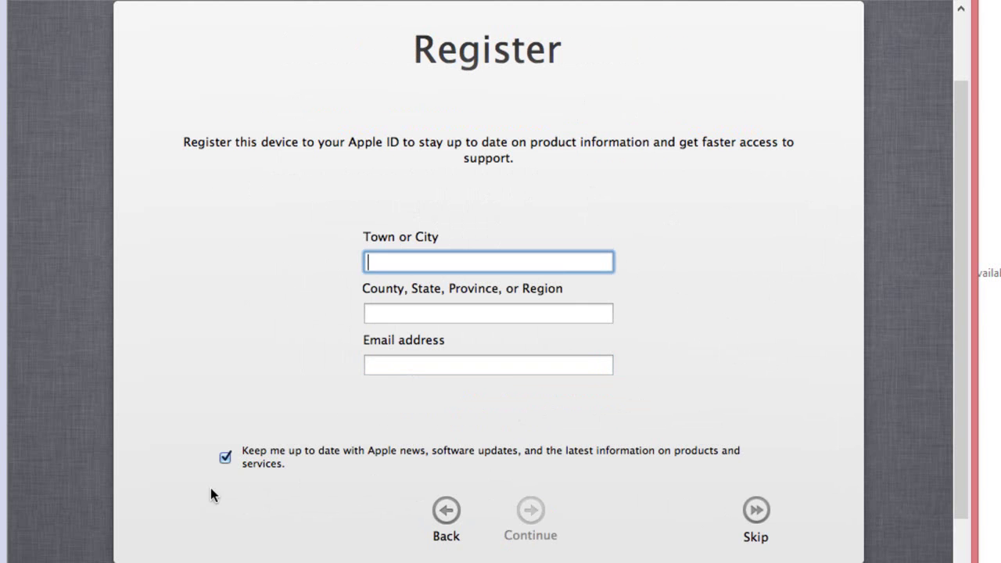
{"action": "left_click", "coordinate": [224, 457]}
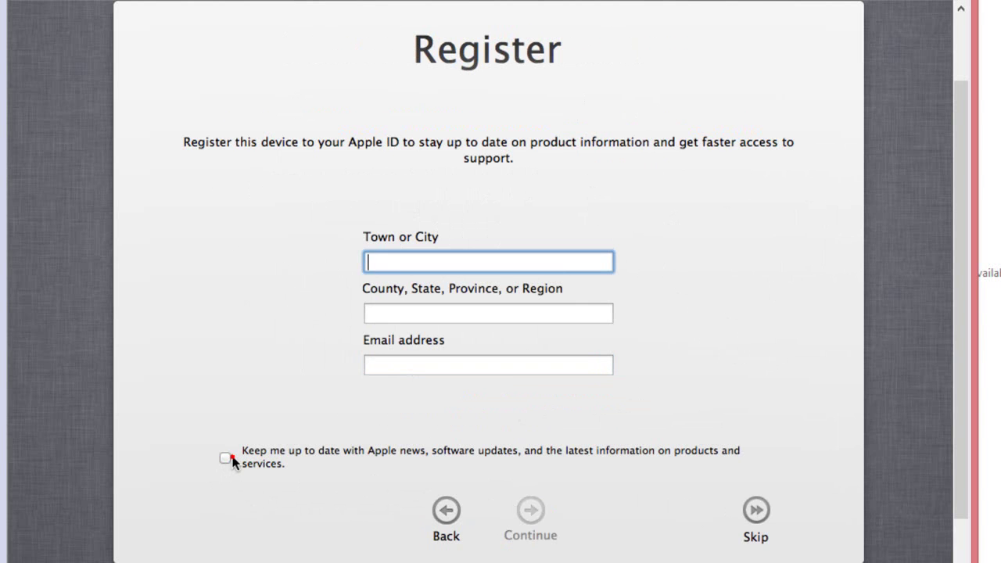
{"action": "left_click", "coordinate": [762, 512]}
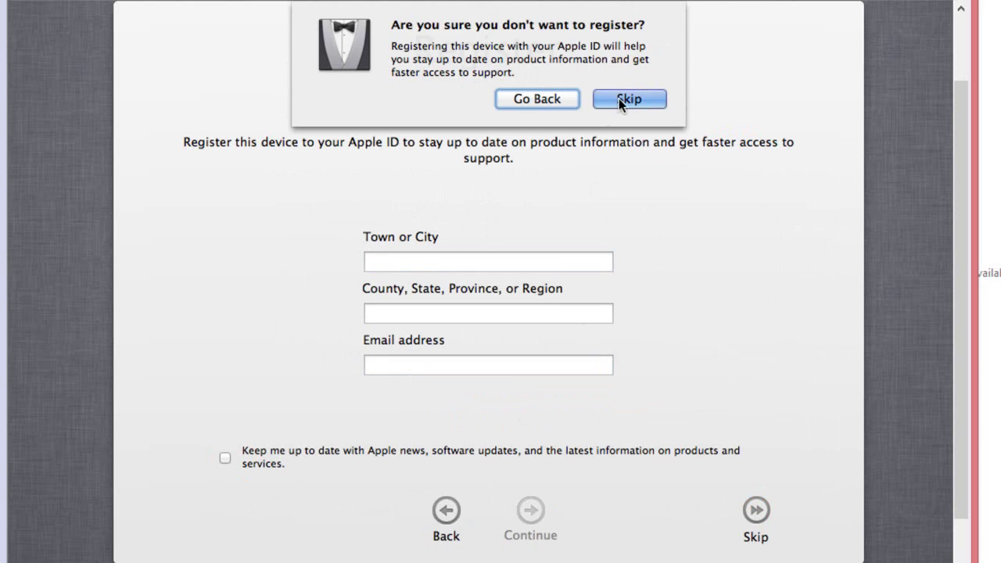
{"action": "left_click", "coordinate": [608, 104]}
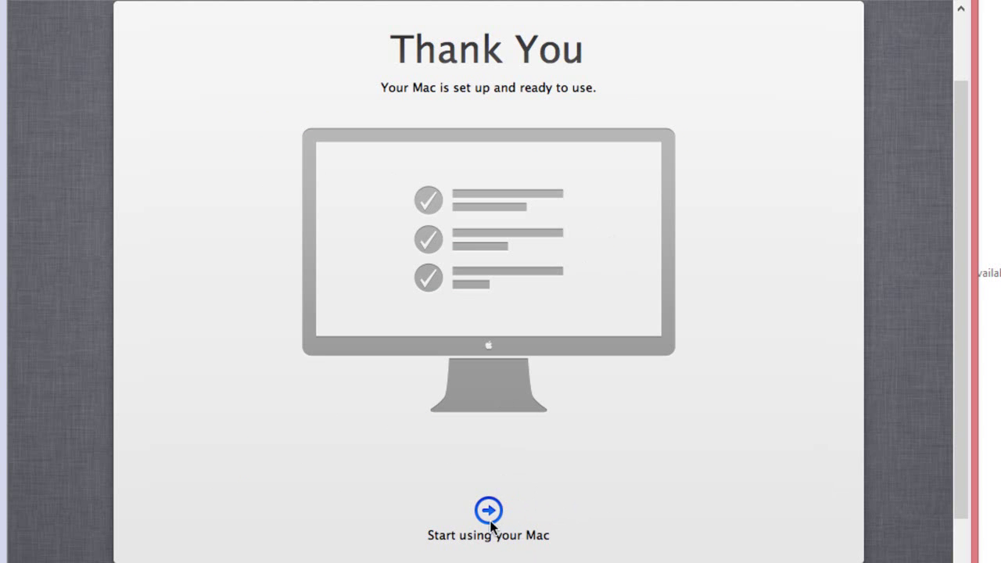
{"action": "left_click", "coordinate": [488, 513]}
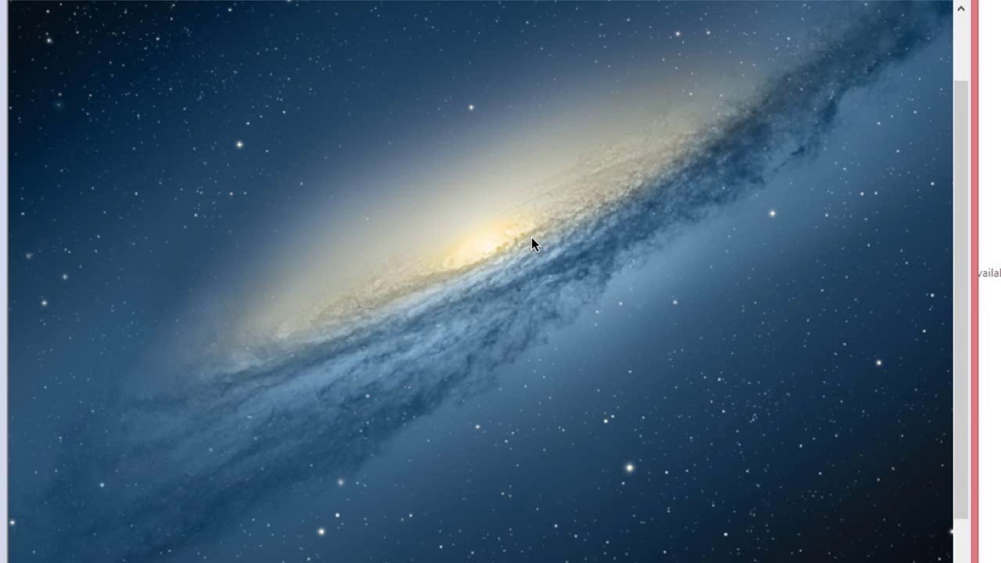
Look over the new OS X desktop and check the system details in About This Mac.
{"action": "left_click_drag", "start_coordinate": [966, 192], "coordinate": [962, 271]}
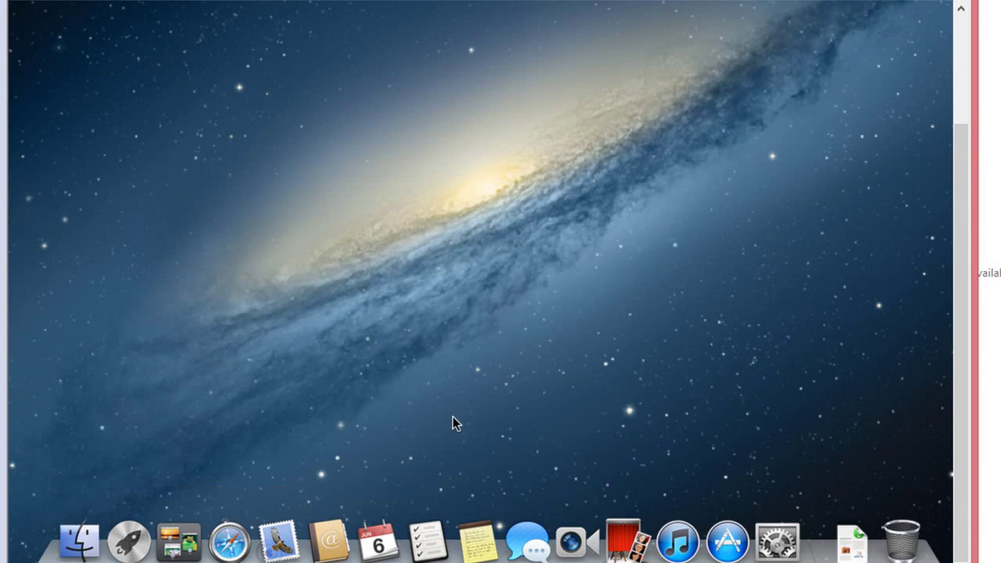
{"action": "left_click_drag", "start_coordinate": [966, 365], "coordinate": [932, 204]}
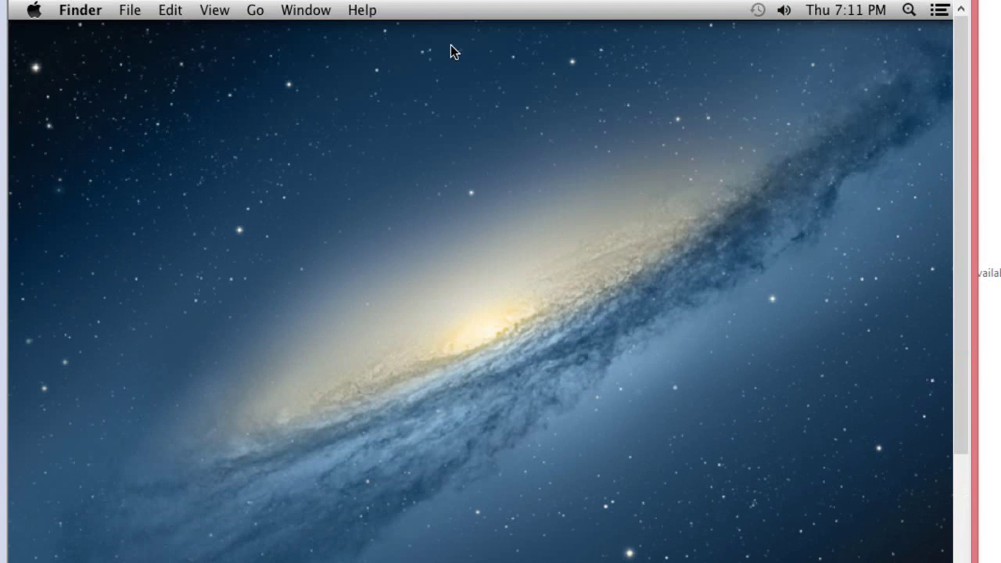
{"action": "left_click", "coordinate": [34, 10]}
{"action": "left_click", "coordinate": [78, 32]}
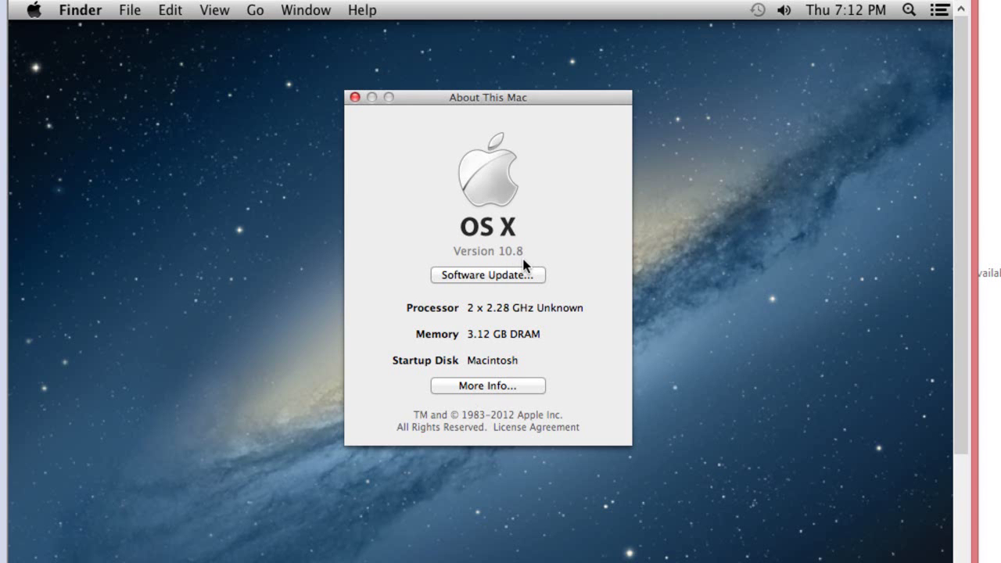
{"action": "left_click", "coordinate": [356, 100]}
Launch Safari from the Dock and bring its start page into view.
{"action": "scroll", "coordinate": [948, 292], "scroll_direction": "down", "scroll_amount": 5}
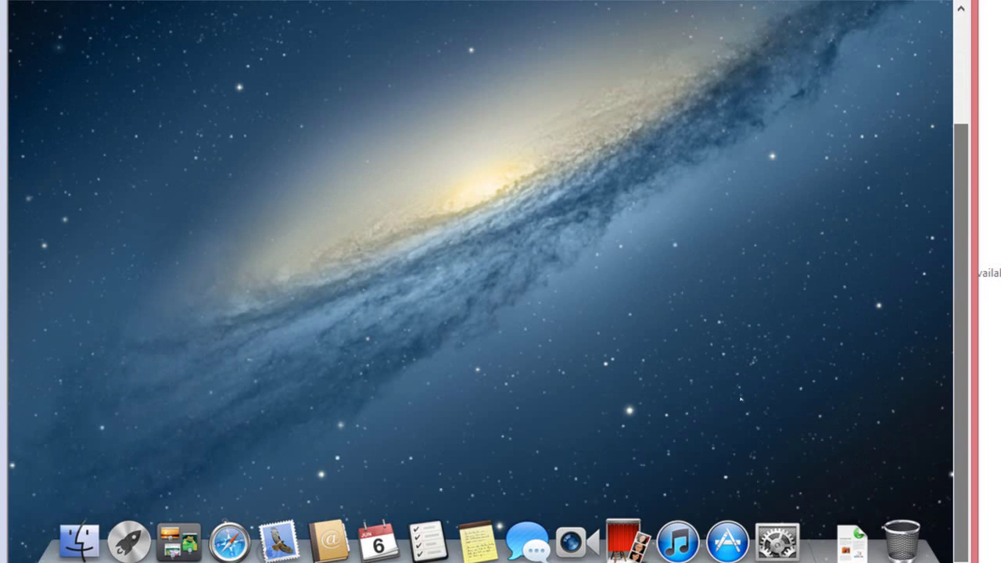
{"action": "left_click", "coordinate": [222, 548]}
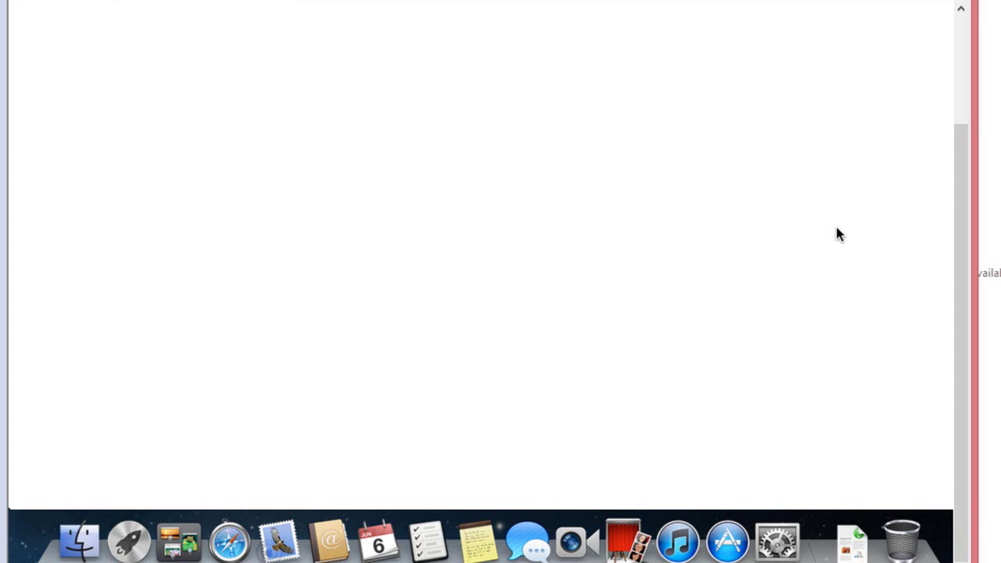
{"action": "left_click_drag", "start_coordinate": [964, 254], "coordinate": [955, 103]}
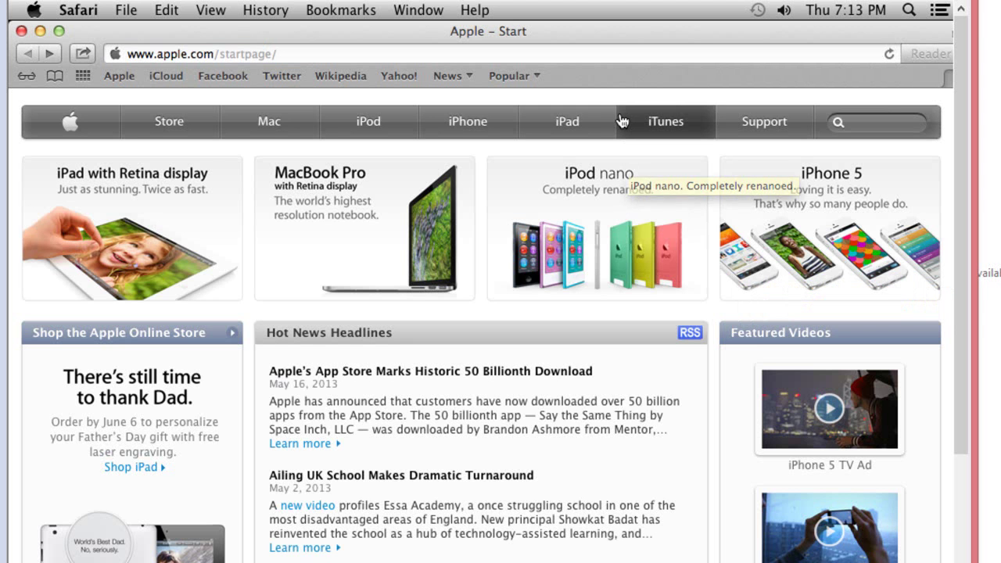
Load google.com.br in Safari and search Google for "uol".
{"action": "left_click", "coordinate": [202, 48]}
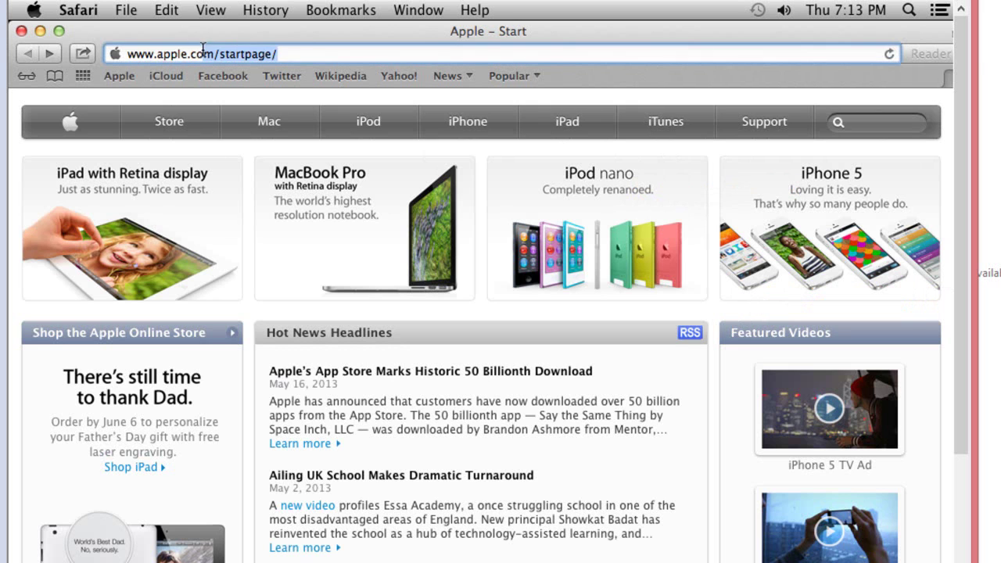
{"action": "left_click", "coordinate": [312, 53]}
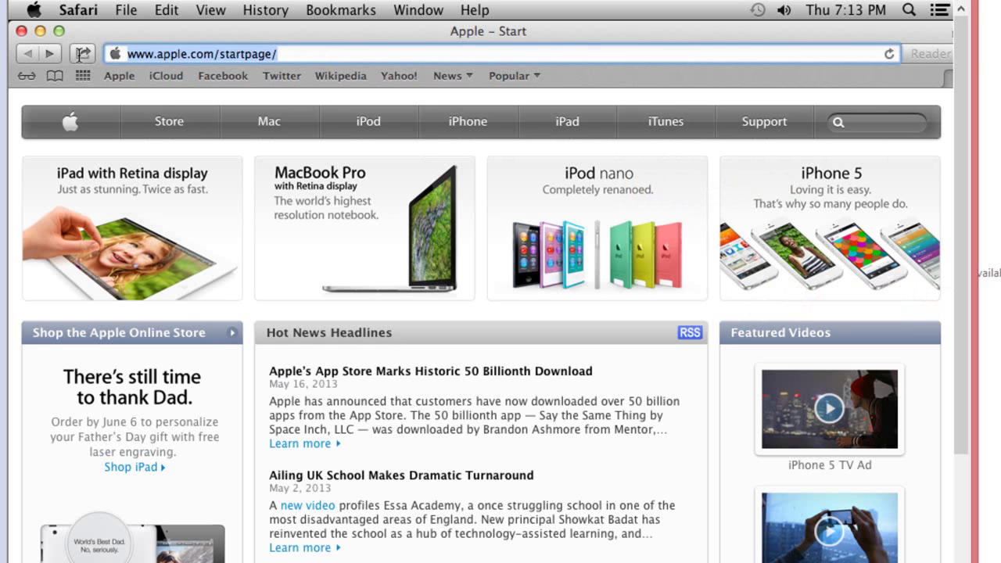
{"action": "type", "text": "google.com.br"}
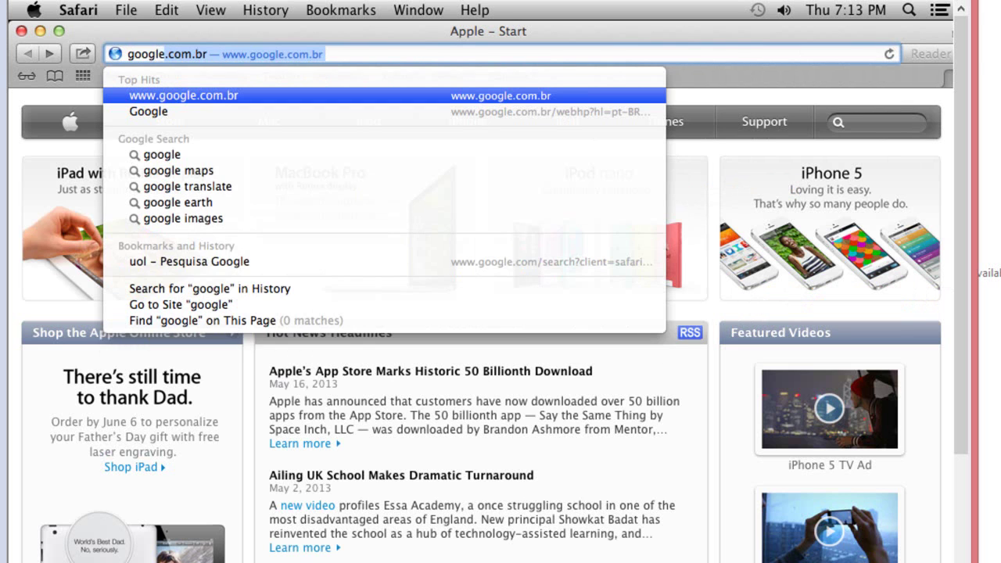
{"action": "key", "text": "Return"}
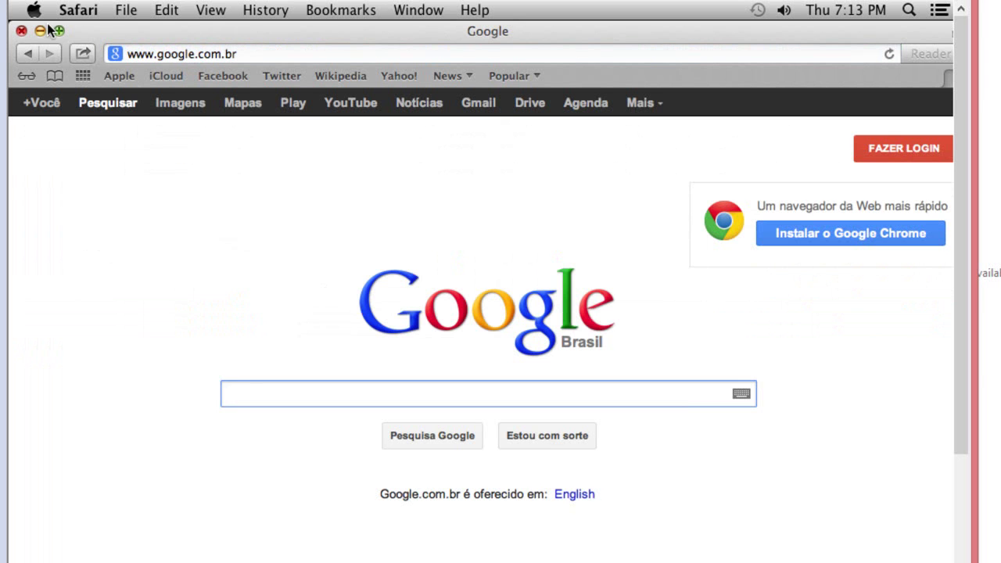
{"action": "type", "text": "uol"}
{"action": "key", "text": "Return"}
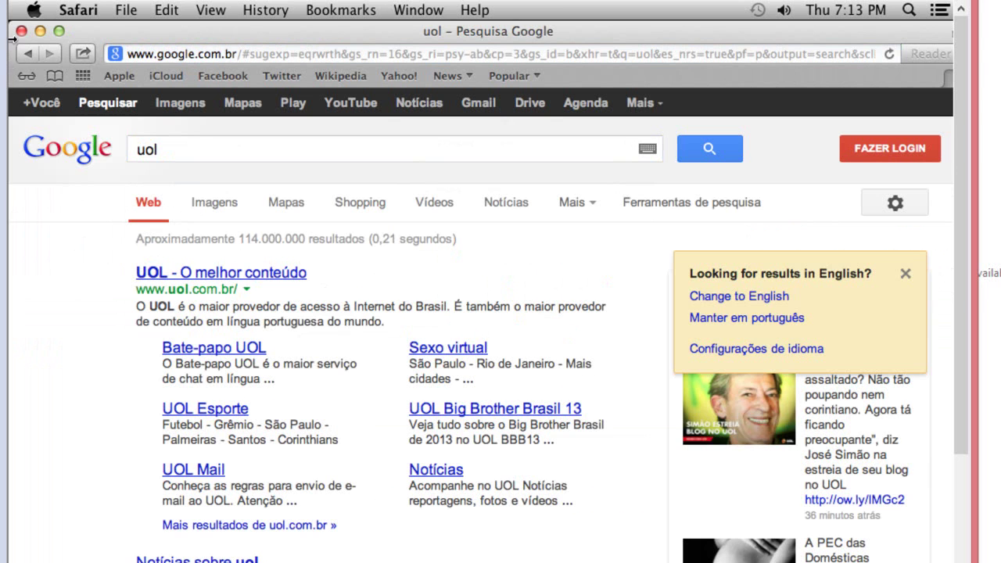
Go back to the Apple start page, then open and look through the MacBook Pro with Retina display page.
{"action": "left_click", "coordinate": [27, 53]}
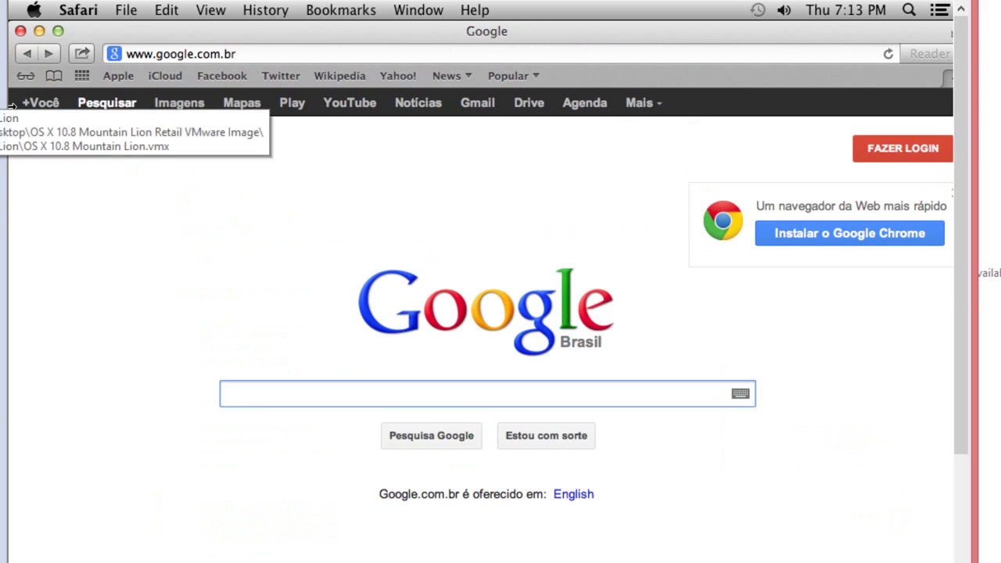
{"action": "left_click", "coordinate": [25, 53]}
{"action": "scroll", "coordinate": [445, 208], "scroll_direction": "down", "scroll_amount": 2}
{"action": "scroll", "coordinate": [446, 235], "scroll_direction": "down", "scroll_amount": 3}
{"action": "scroll", "coordinate": [133, 211], "scroll_direction": "up", "scroll_amount": 5}
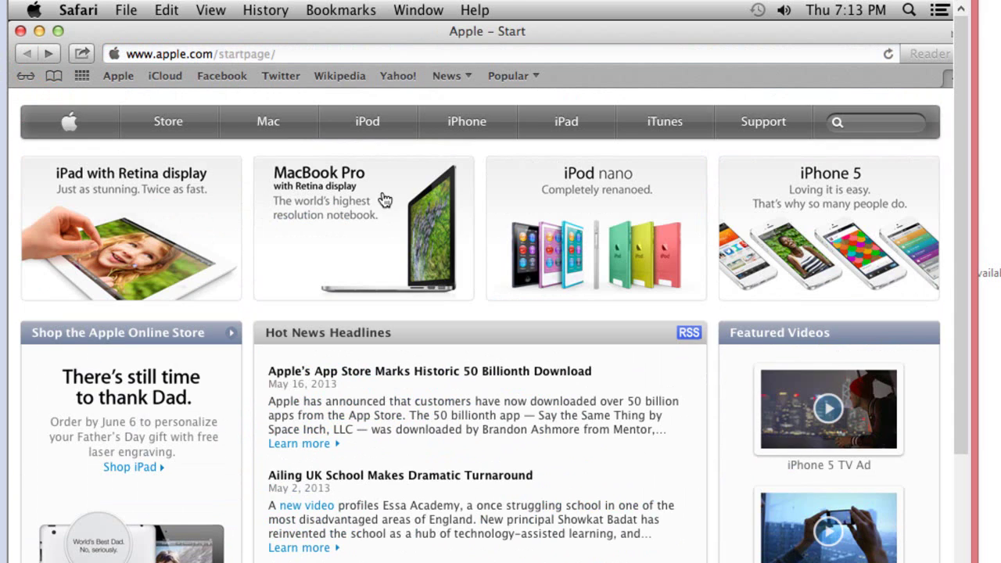
{"action": "left_click", "coordinate": [347, 184]}
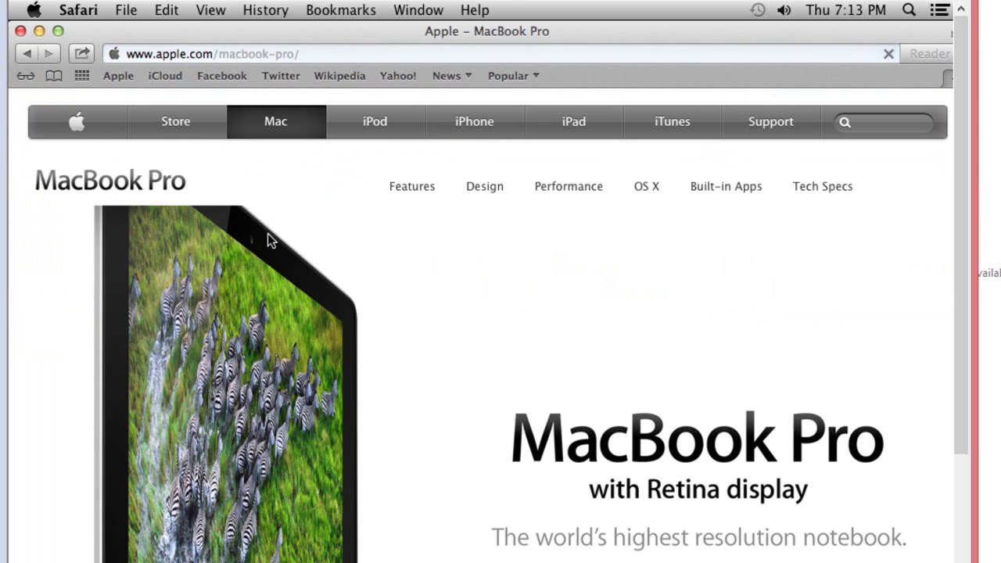
{"action": "scroll", "coordinate": [462, 248], "scroll_direction": "down", "scroll_amount": 5}
{"action": "scroll", "coordinate": [469, 246], "scroll_direction": "up", "scroll_amount": 5}
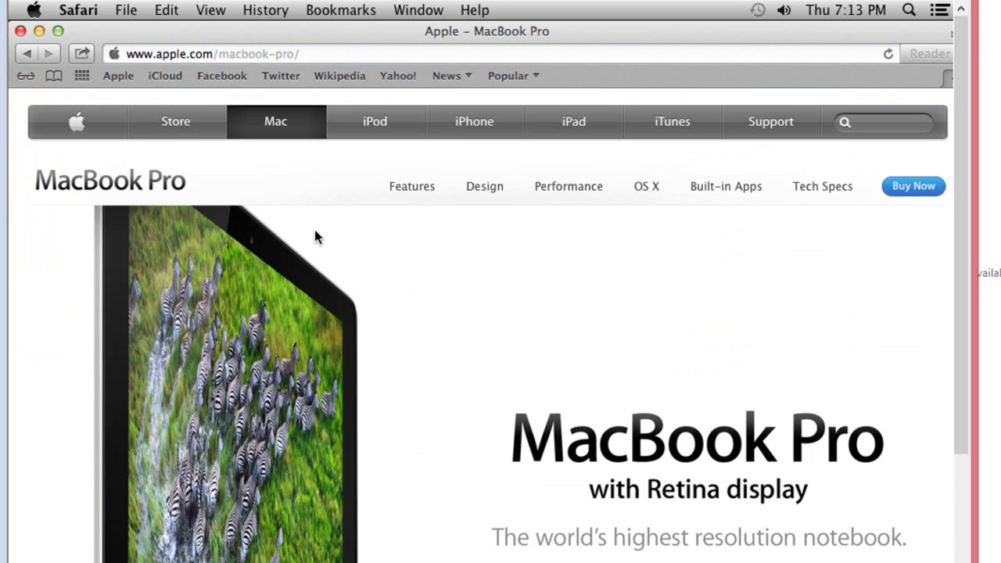
Browse the iPhone, iPad and iTunes sections of the Apple website in turn.
{"action": "left_click", "coordinate": [493, 127]}
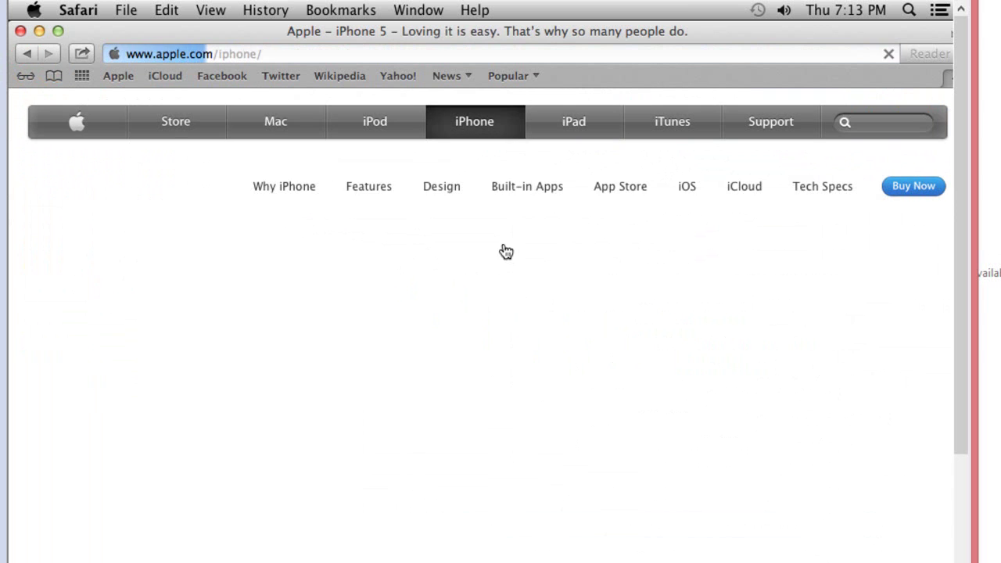
{"action": "left_click", "coordinate": [578, 118]}
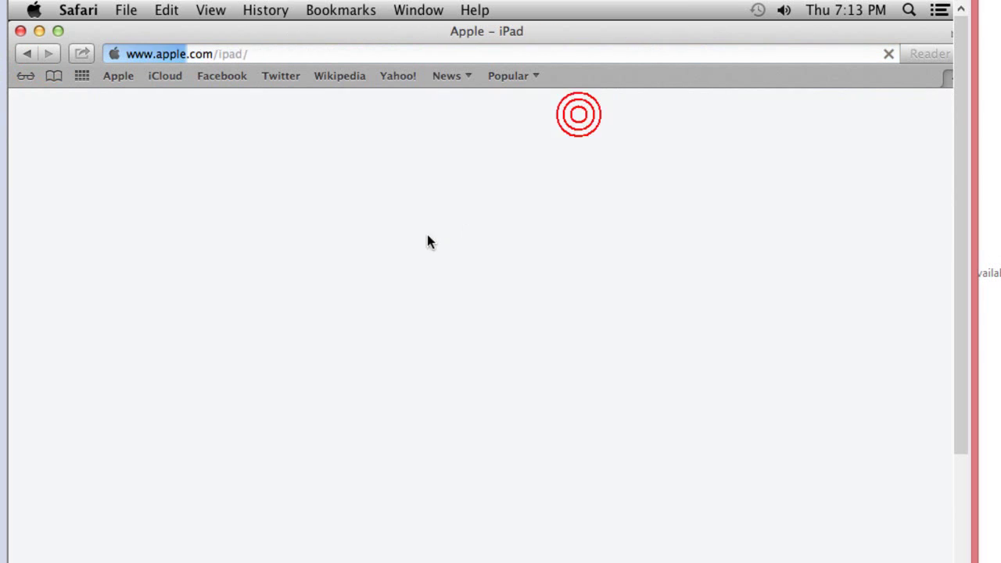
{"action": "left_click", "coordinate": [661, 125]}
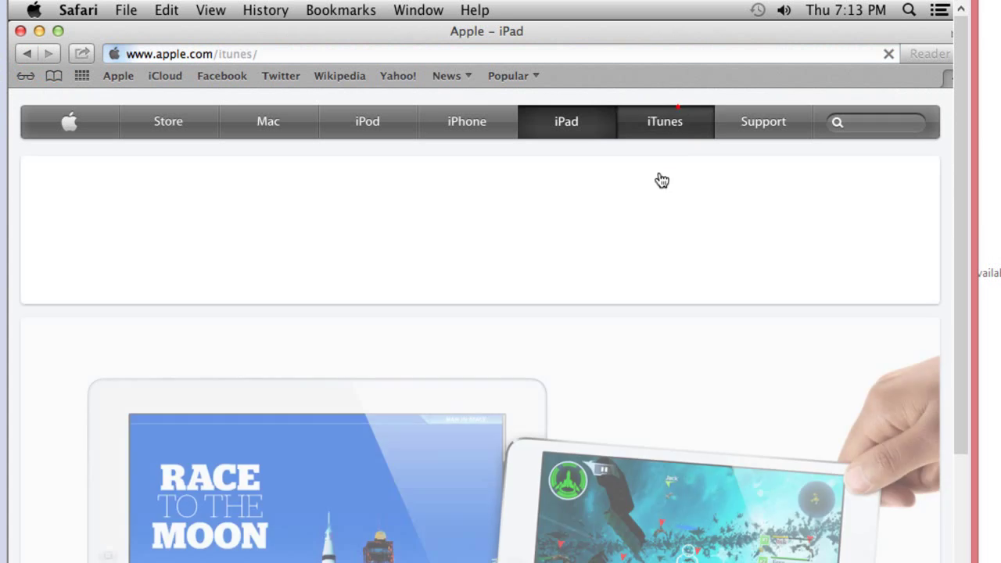